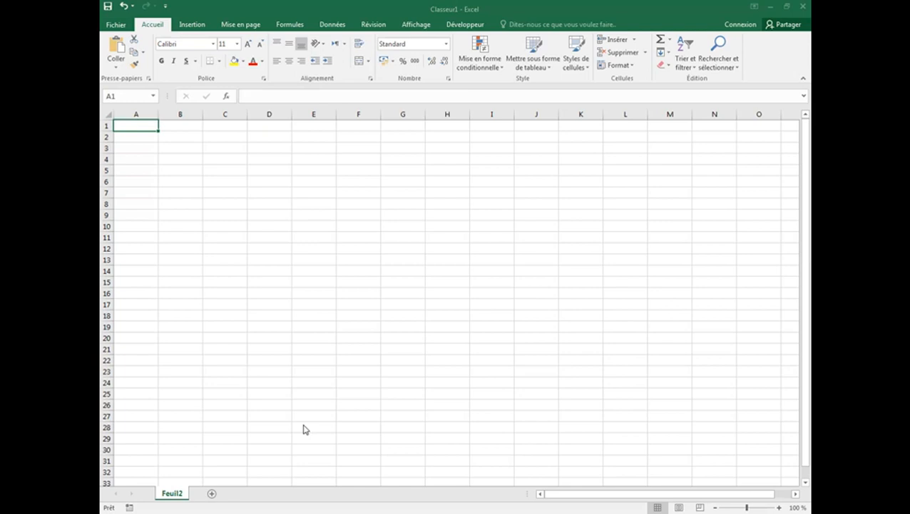
# - Enter the date 01/05/2021 in cell A1
pyautogui.click(149, 123)
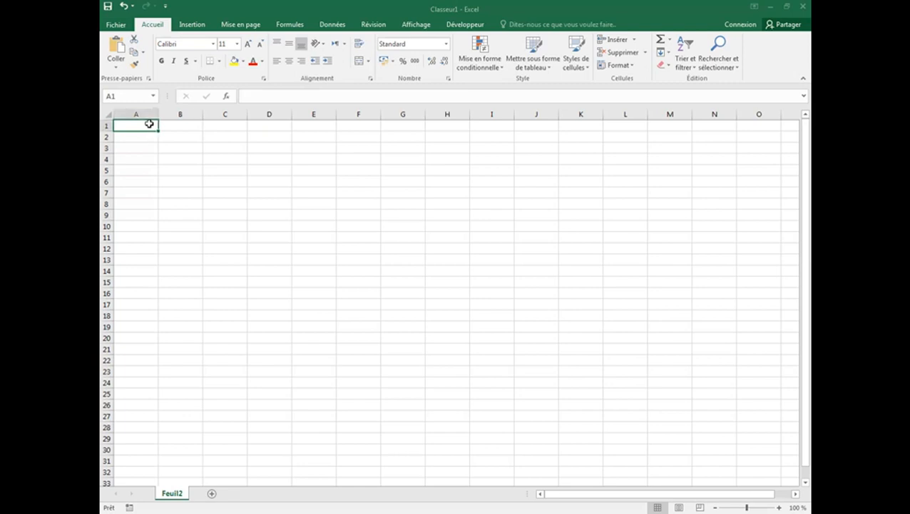
pyautogui.write('01')
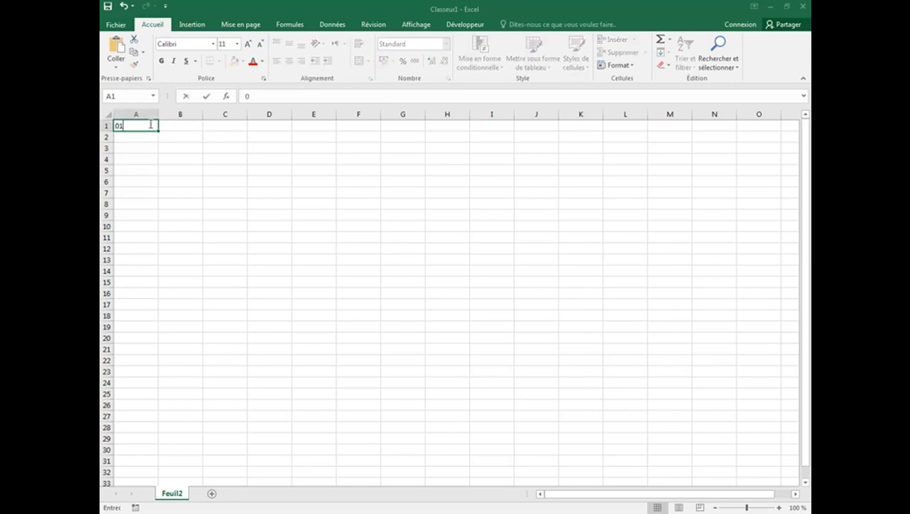
pyautogui.write('/')
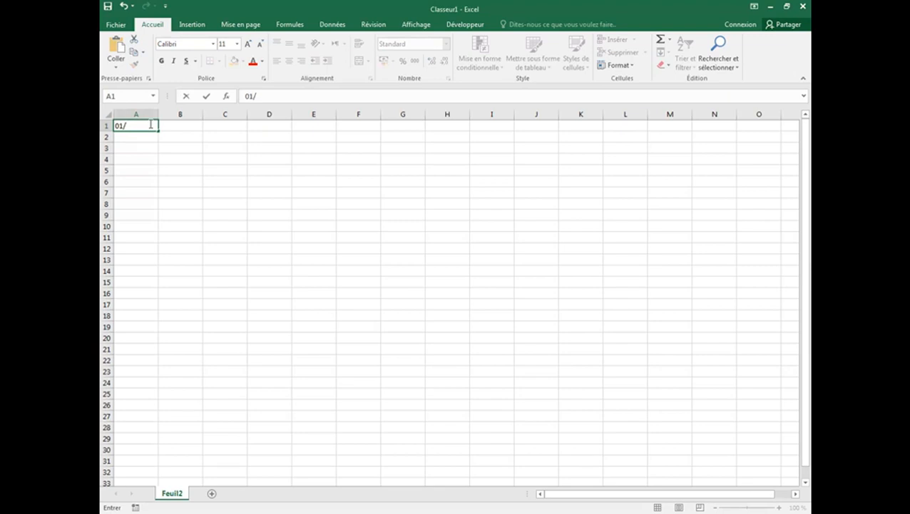
pyautogui.write('05/2021')
pyautogui.press('Return')
# - Fill the date series from A1 down to A31, and extend the filled dates across into column B
pyautogui.click(149, 124)
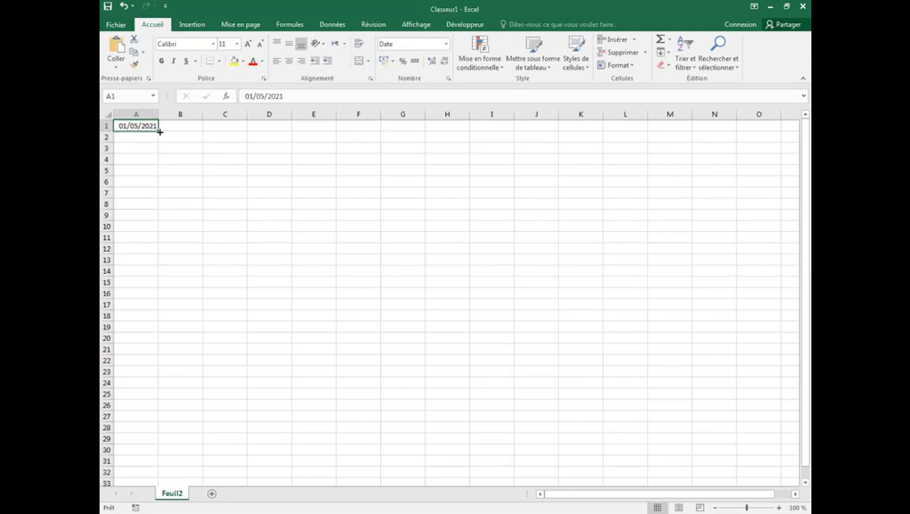
pyautogui.moveTo(160, 132); pyautogui.dragTo(165, 465)
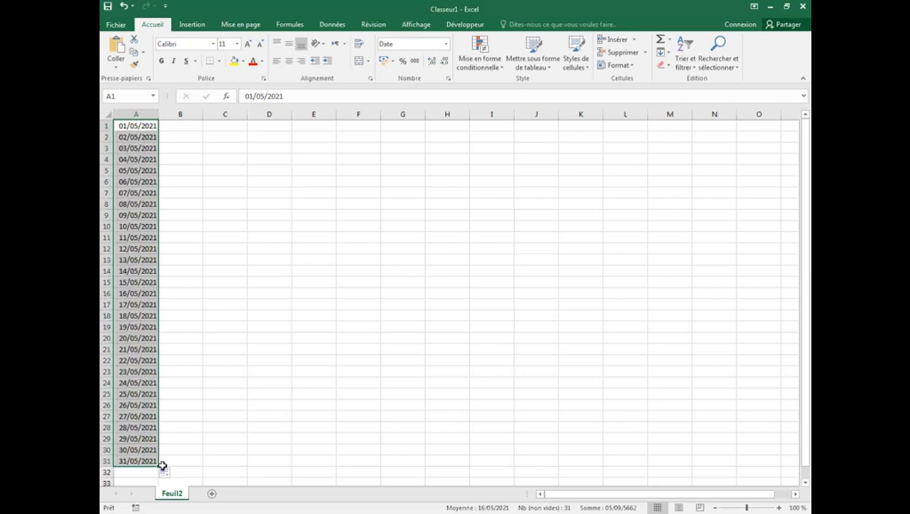
pyautogui.moveTo(160, 466); pyautogui.dragTo(187, 467)
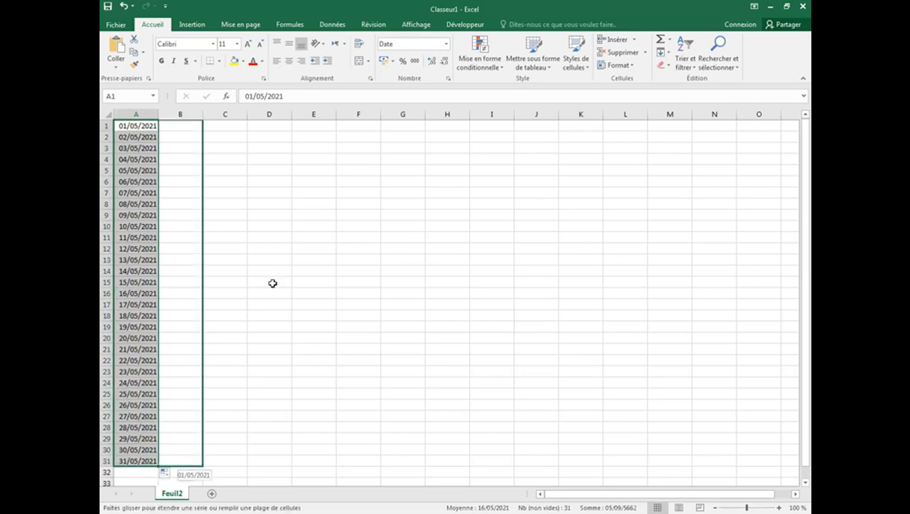
pyautogui.click(266, 267)
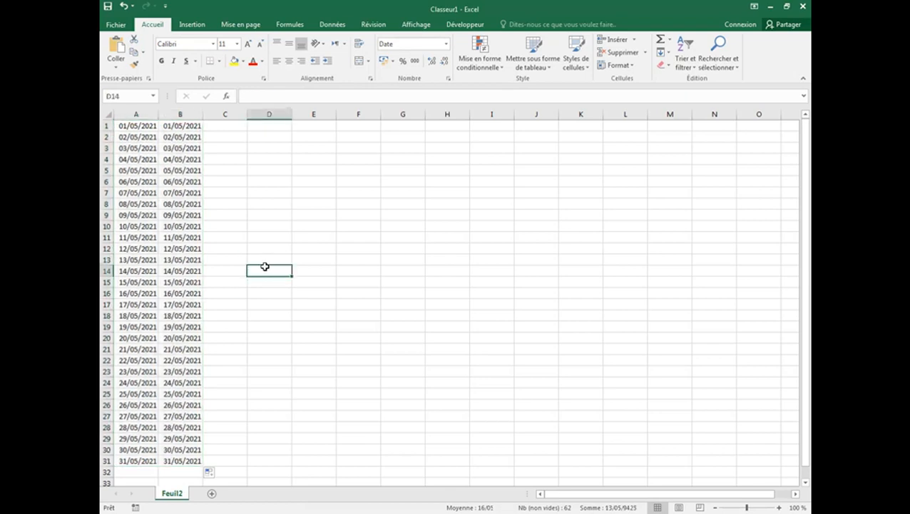
# - Open the cell format settings for the dates in B1:B31 and choose the Personnalisée number category
pyautogui.moveTo(192, 126); pyautogui.dragTo(177, 458)
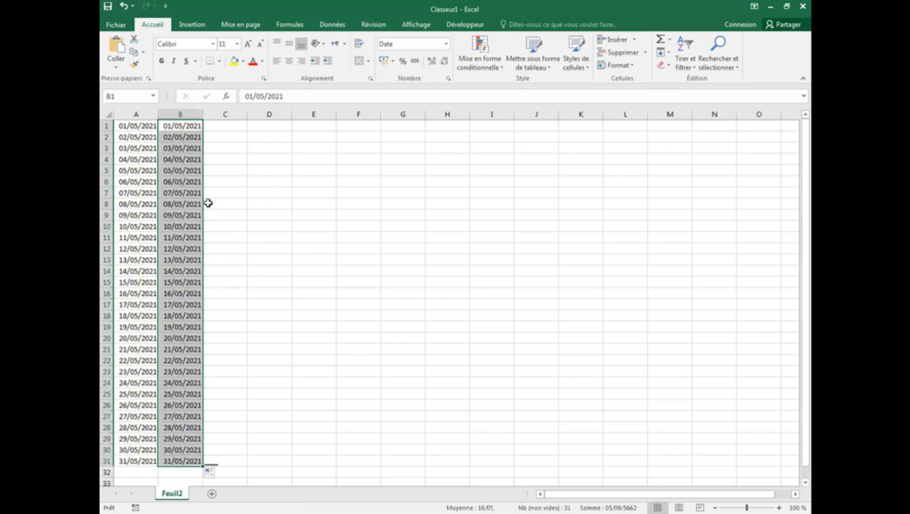
pyautogui.rightClick(182, 152)
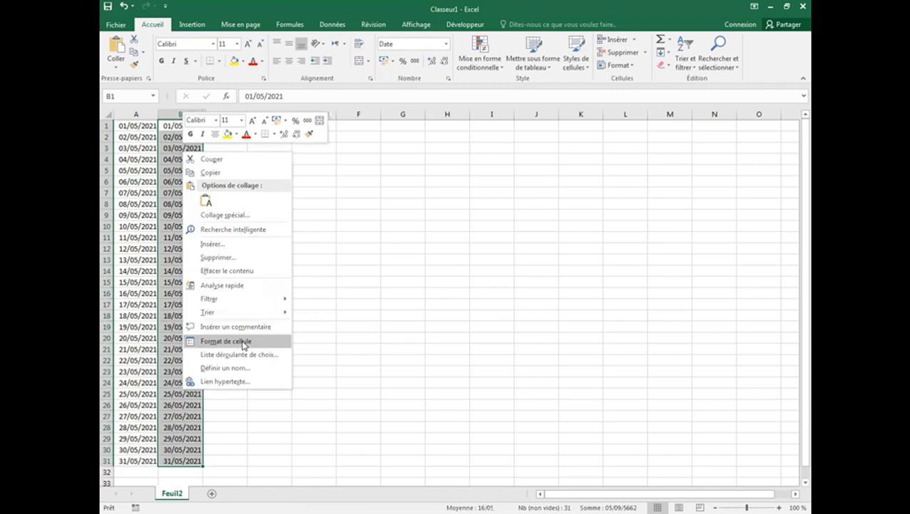
pyautogui.click(244, 344)
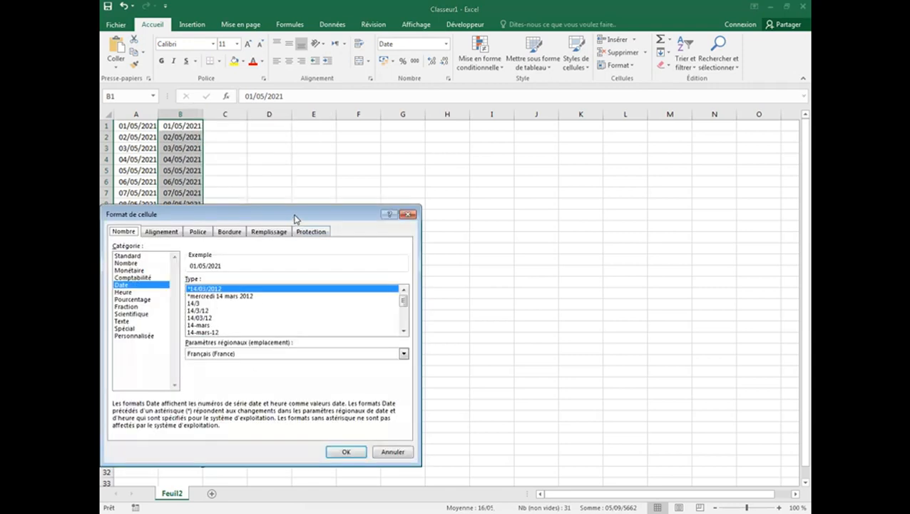
pyautogui.moveTo(294, 215); pyautogui.dragTo(588, 137)
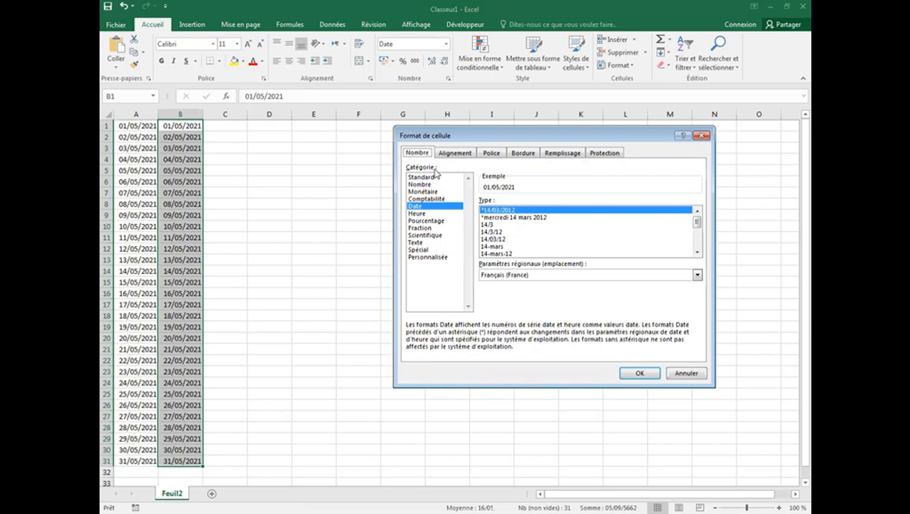
pyautogui.click(431, 258)
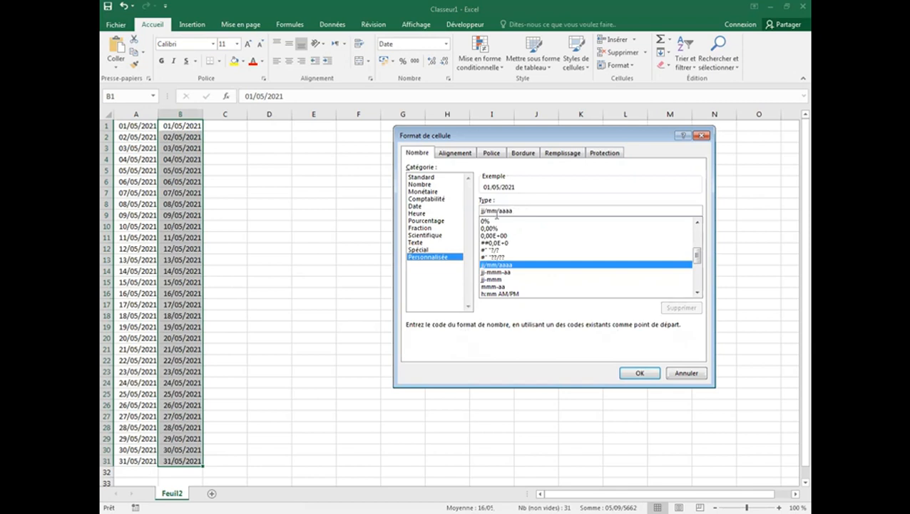
# - Set the custom format code of B1:B31 to jjjj jj mmm aaaa and apply it
pyautogui.click(490, 211)
pyautogui.moveTo(516, 210); pyautogui.dragTo(477, 211)
pyautogui.write('j')
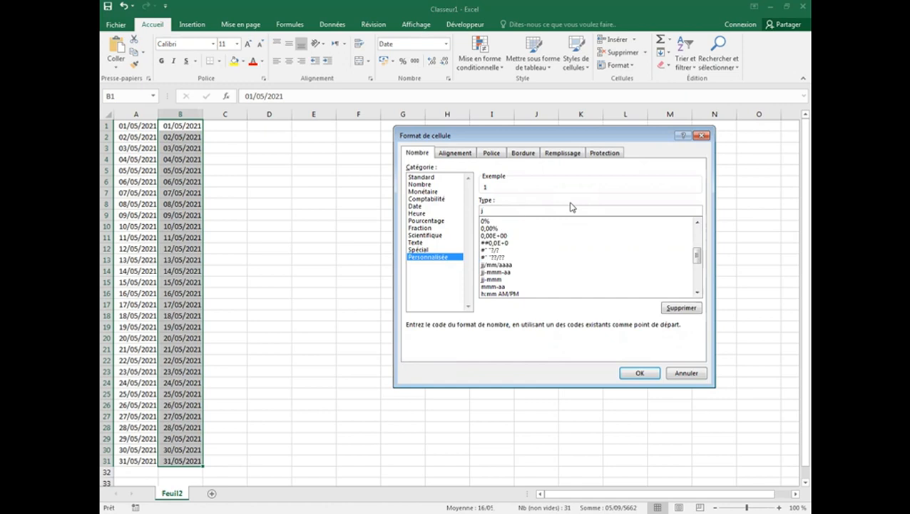
pyautogui.write('jj')
pyautogui.write('jj')
pyautogui.write('jj')
pyautogui.write('mmmm')
pyautogui.press('BackSpace')
pyautogui.write('aaa')
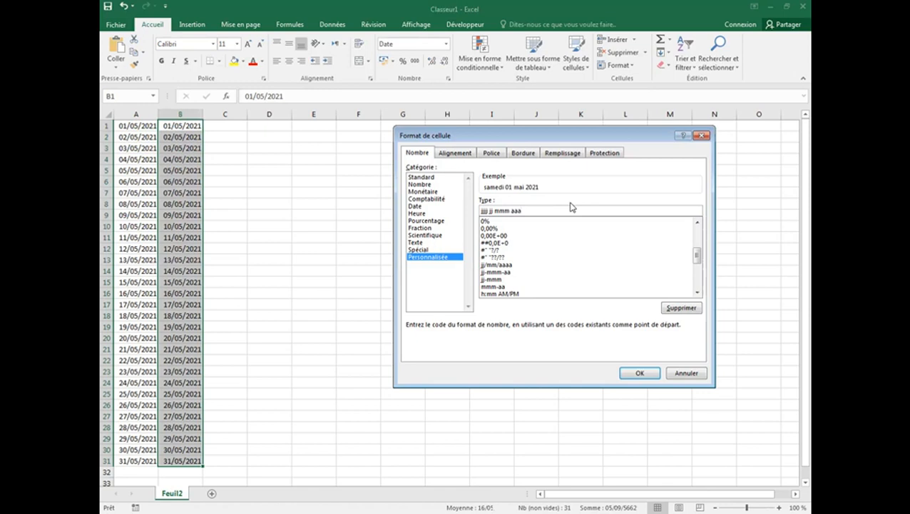
pyautogui.press('Return')
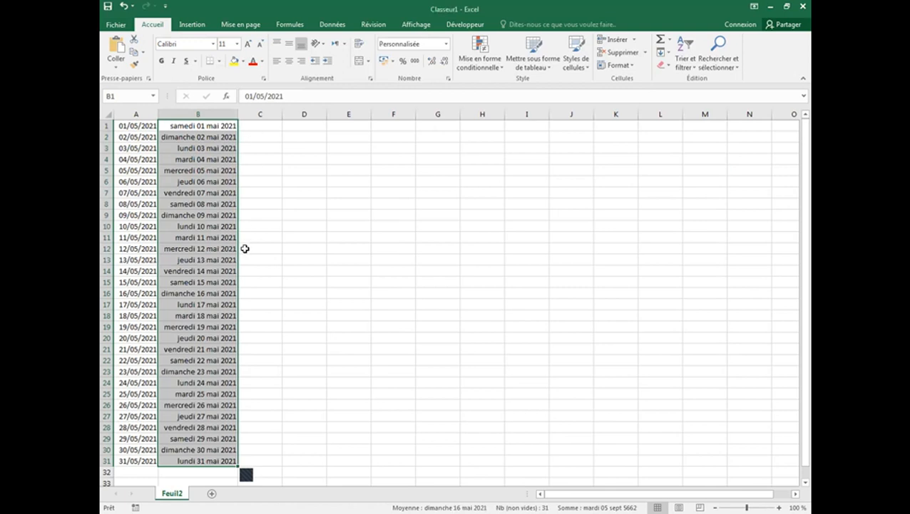
# - Shorten the custom format code of B1:B31 to jjjj so that only weekday names are displayed
pyautogui.rightClick(203, 126)
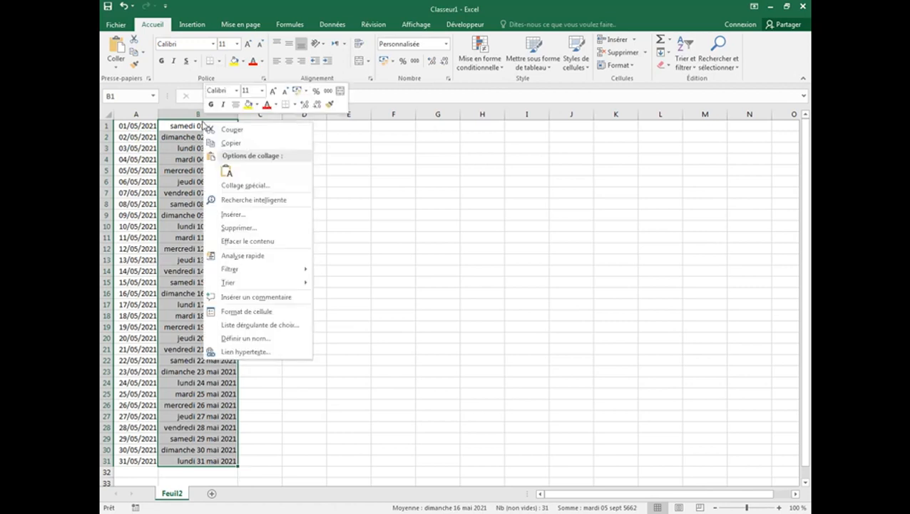
pyautogui.click(255, 314)
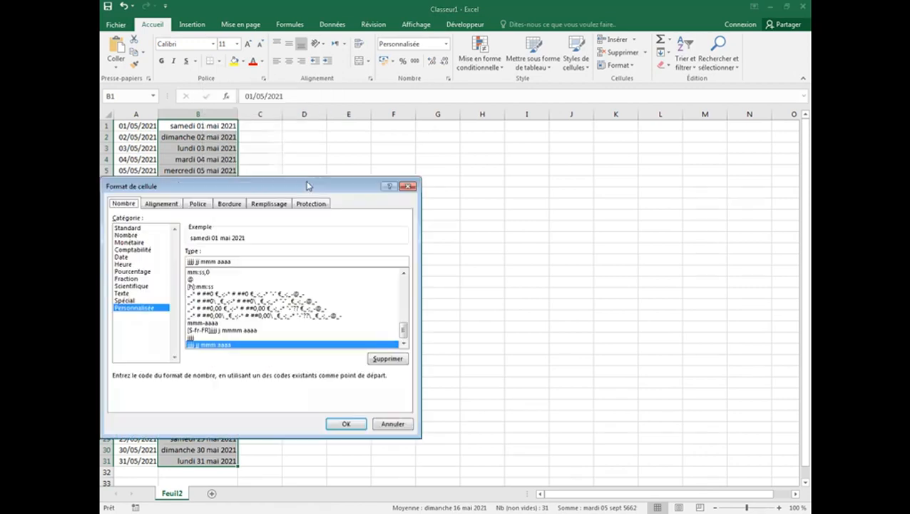
pyautogui.moveTo(305, 186); pyautogui.dragTo(434, 180)
pyautogui.click(375, 255)
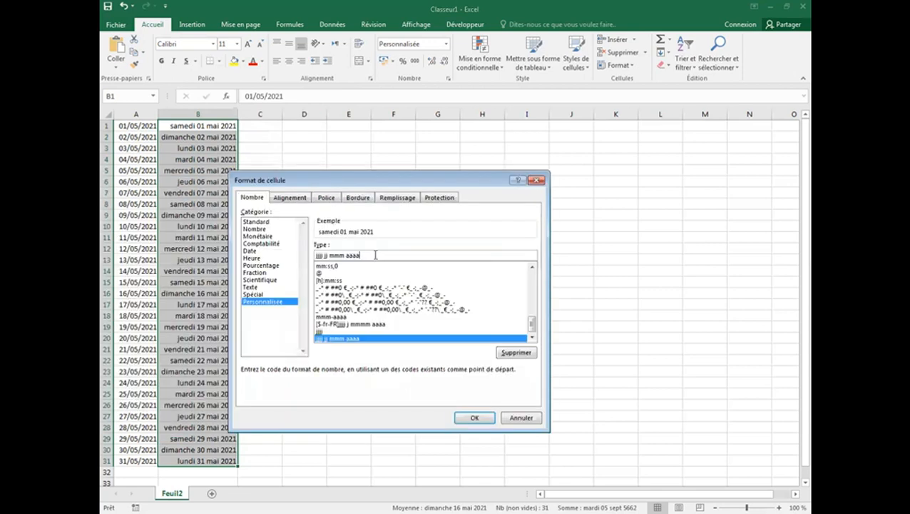
pyautogui.press('BackSpace')
pyautogui.press('BackSpace')
pyautogui.press('BackSpace')
pyautogui.press('BackSpace')
pyautogui.press('BackSpace')
pyautogui.press('BackSpace')
pyautogui.press('BackSpace')
pyautogui.press('BackSpace')
pyautogui.press('BackSpace')
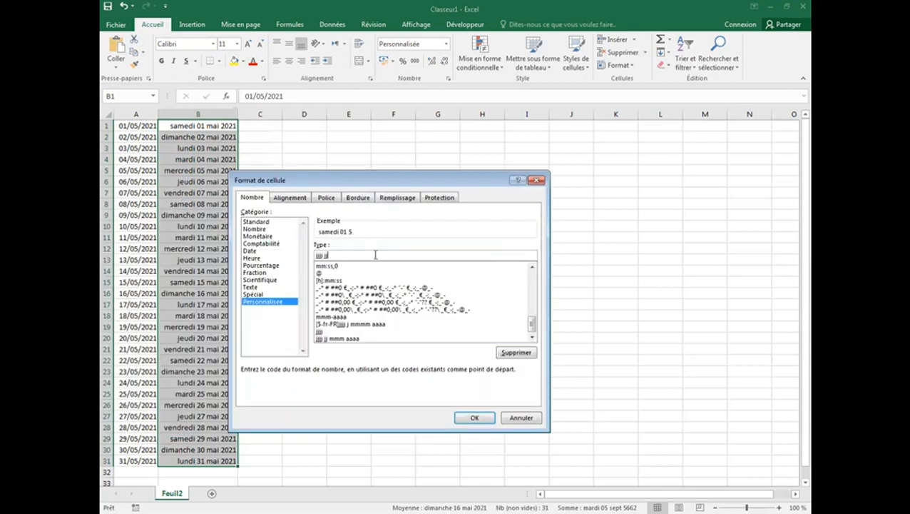
pyautogui.press('BackSpace')
pyautogui.press('BackSpace')
pyautogui.click(469, 420)
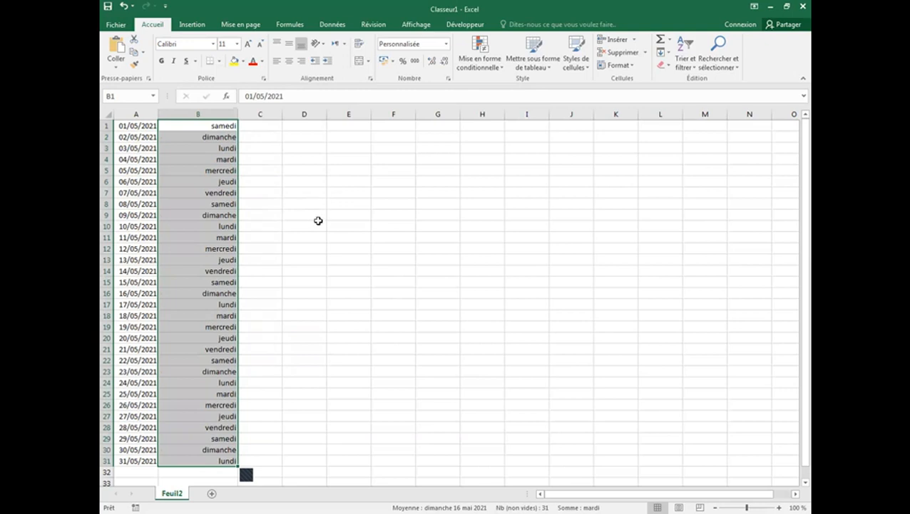
# - Start an NB.JOURS.OUVRES.INTL formula in D2 with A1 as the start date and A31 as the end date
pyautogui.click(313, 136)
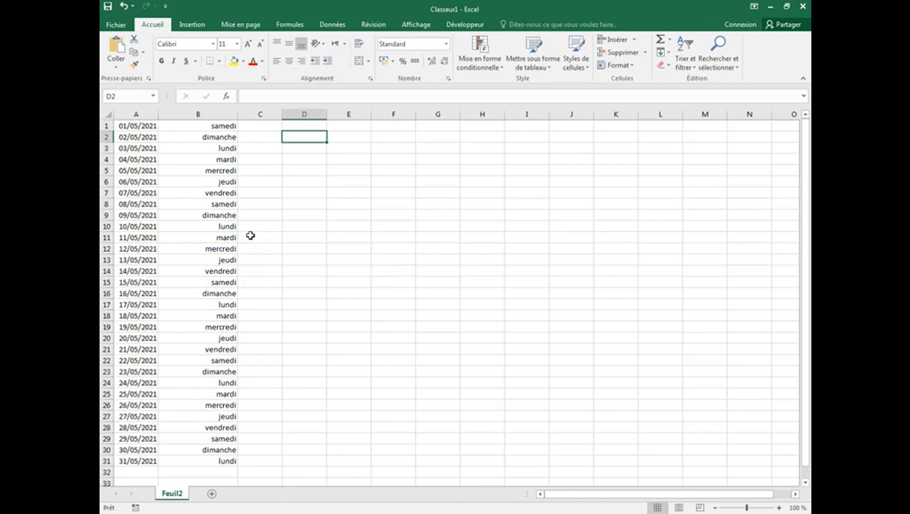
pyautogui.write('=')
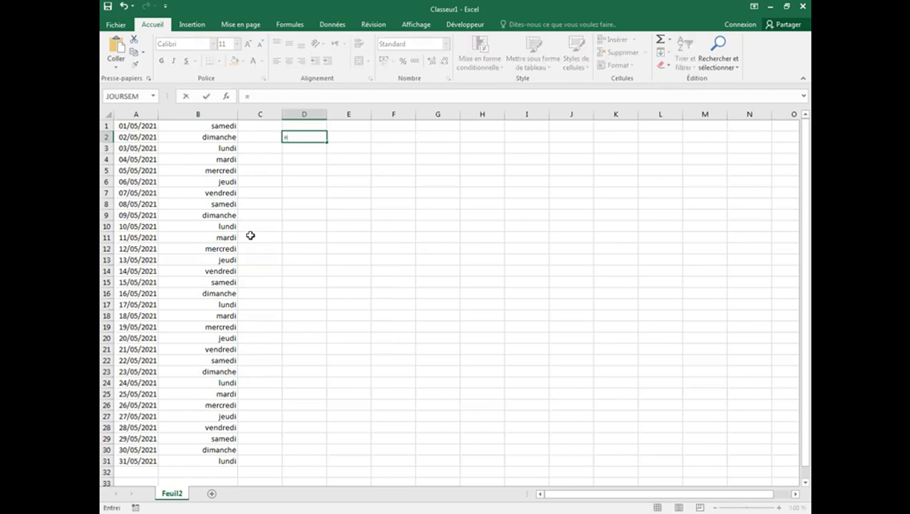
pyautogui.write('nb')
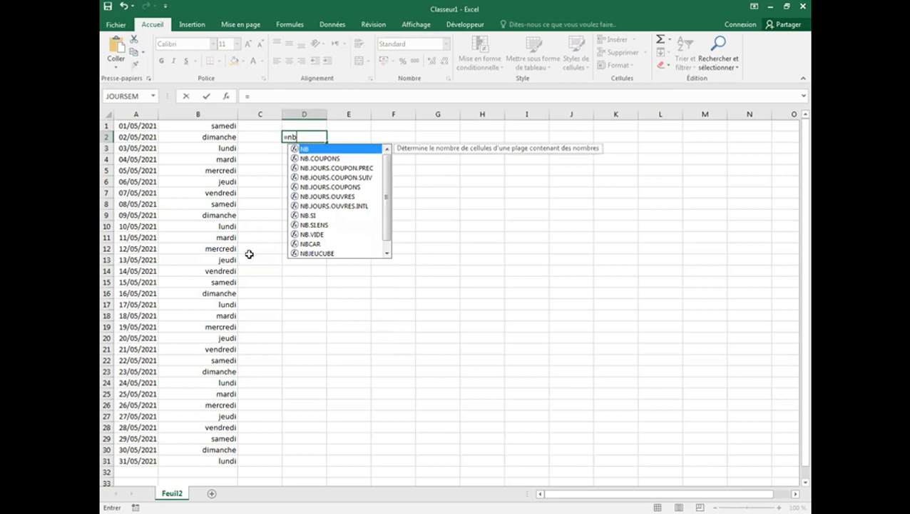
pyautogui.click(341, 207)
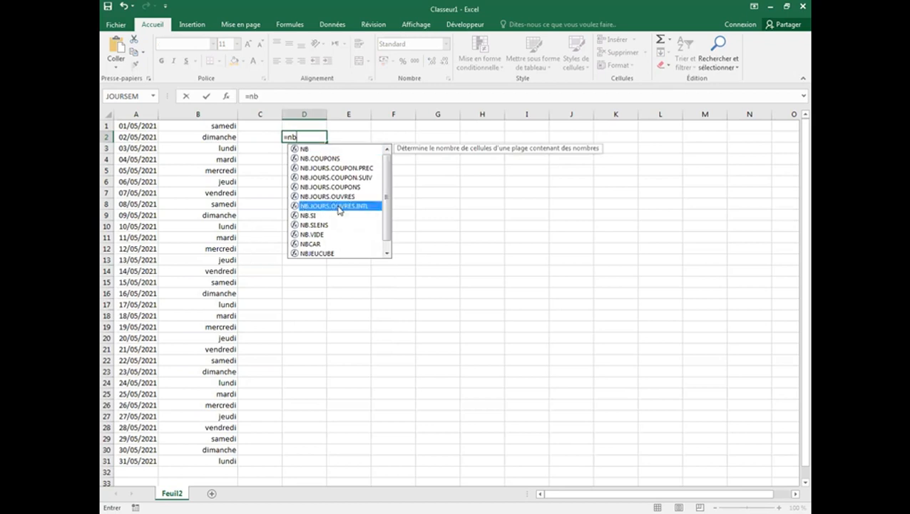
pyautogui.doubleClick(340, 207)
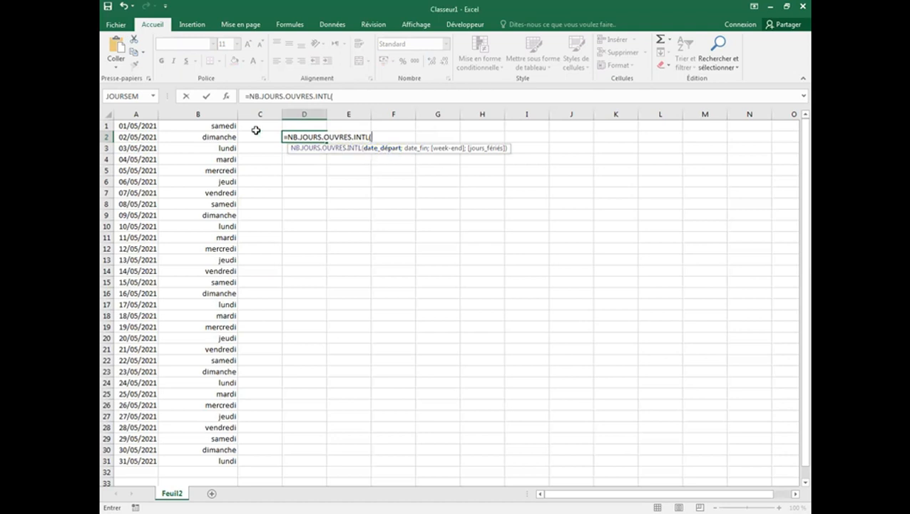
pyautogui.click(139, 125)
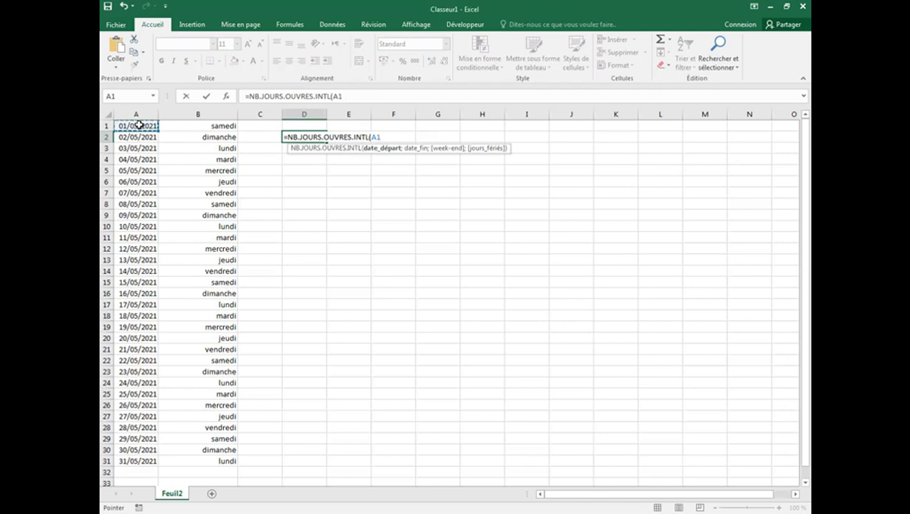
pyautogui.write(';')
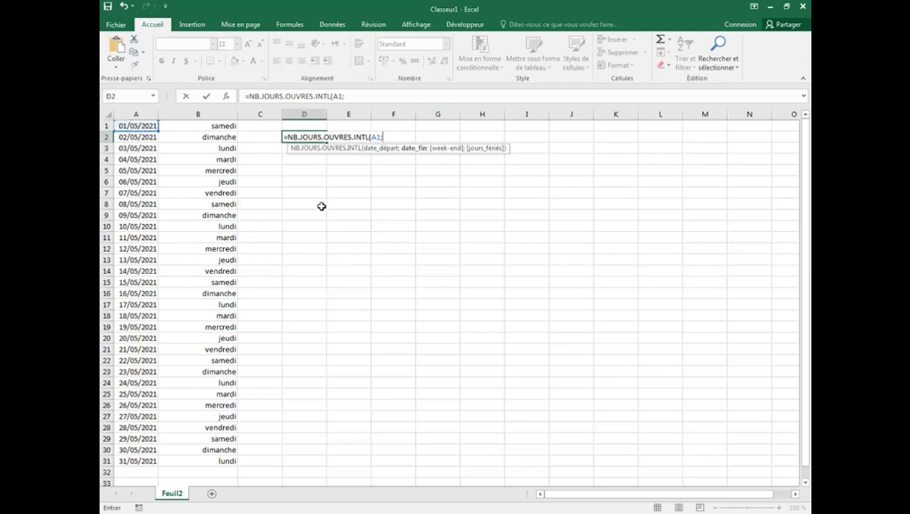
pyautogui.click(131, 462)
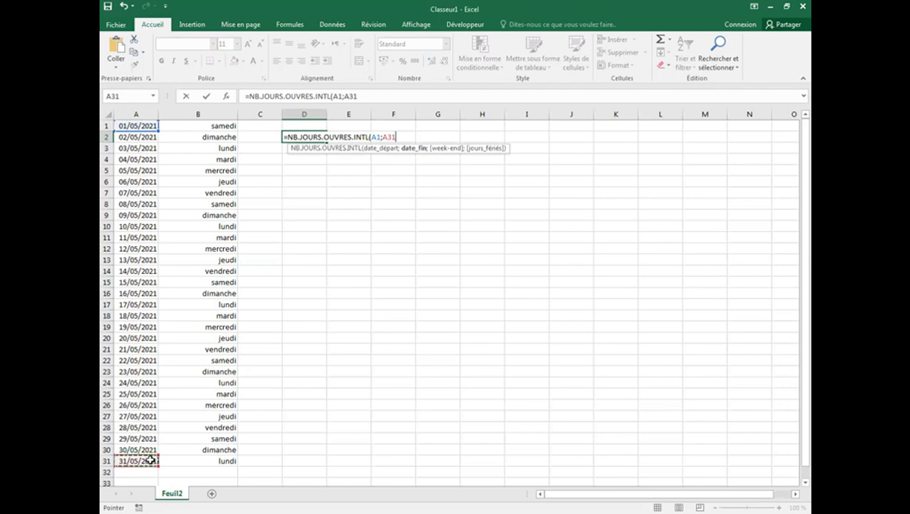
# - Add the week-end argument 1 (Samedi, dimanche) and complete the working-days formula in D2
pyautogui.write(';')
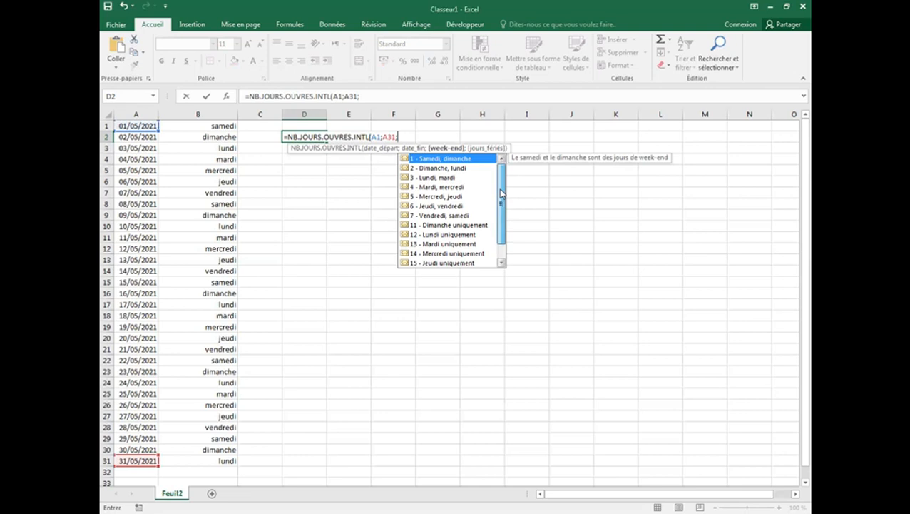
pyautogui.moveTo(501, 193)
pyautogui.mouseDown()
pyautogui.moveTo(501, 208)
pyautogui.moveTo(502, 182)
pyautogui.mouseUp()
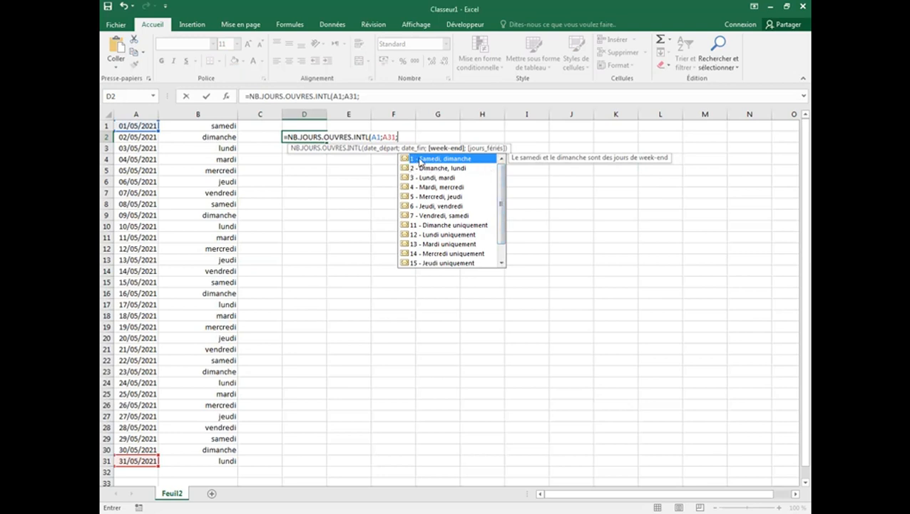
pyautogui.click(419, 161)
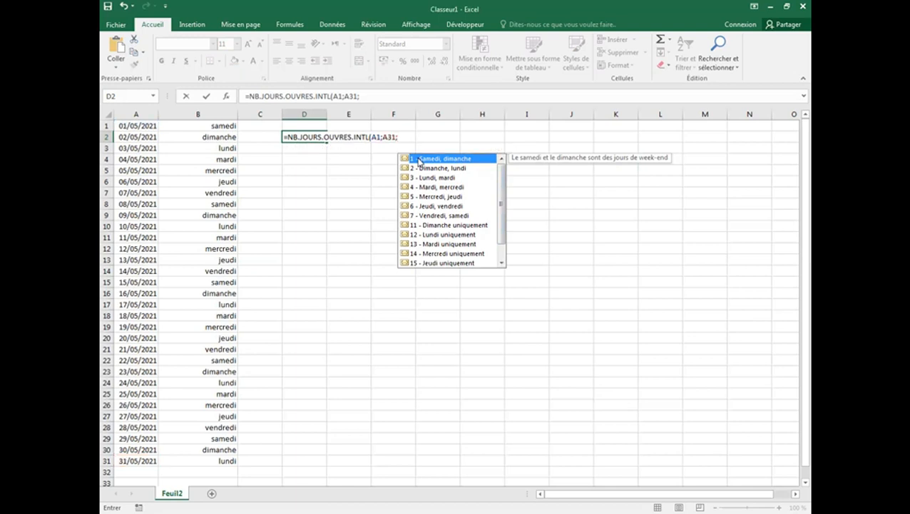
pyautogui.doubleClick(418, 159)
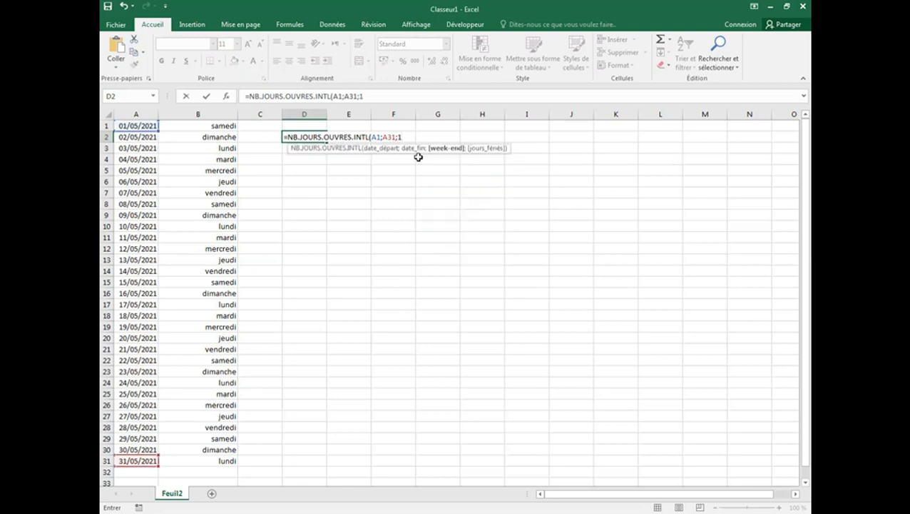
pyautogui.write(')')
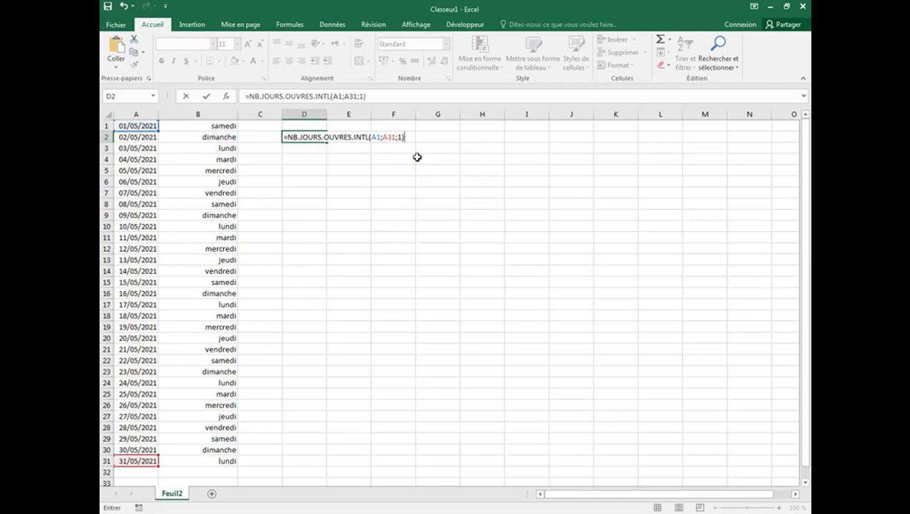
pyautogui.press('Return')
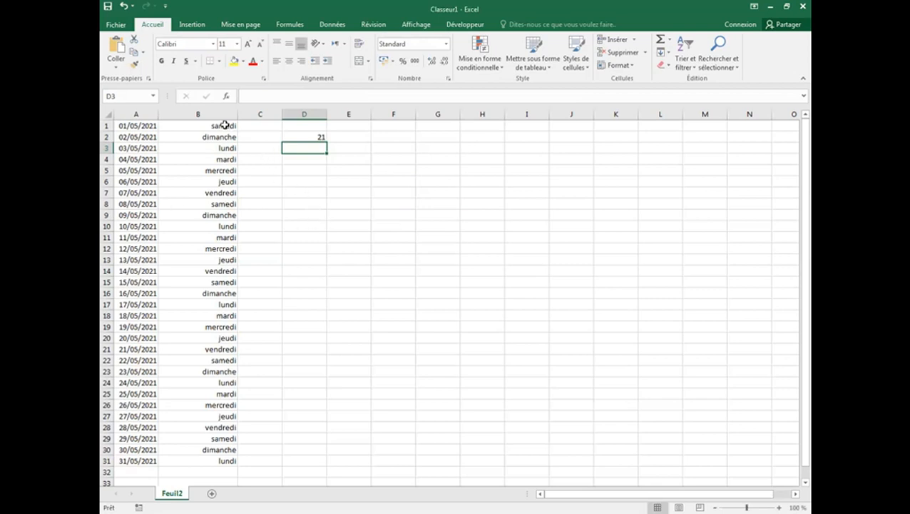
# - Colour the weekday names in B1:B2 red and copy that formatting to the other Saturday-Sunday pairs in column B
pyautogui.moveTo(225, 125); pyautogui.dragTo(228, 137)
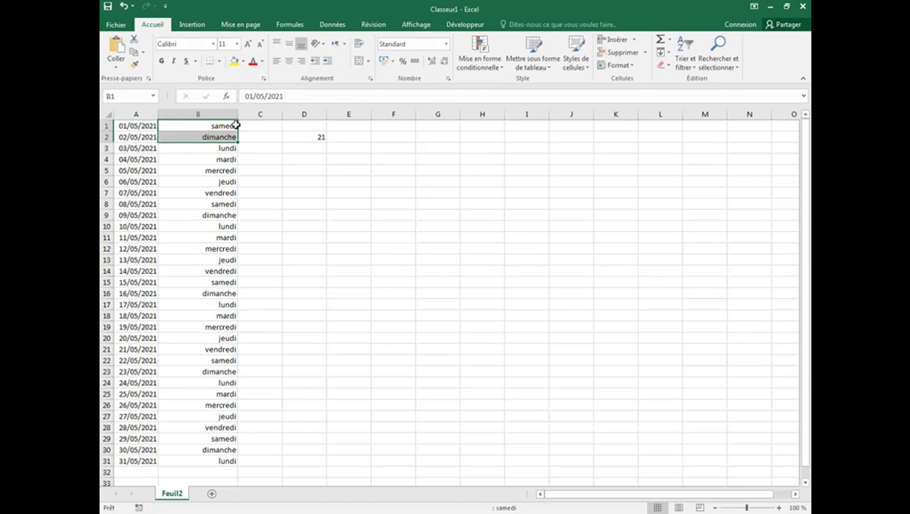
pyautogui.click(253, 61)
pyautogui.click(133, 65)
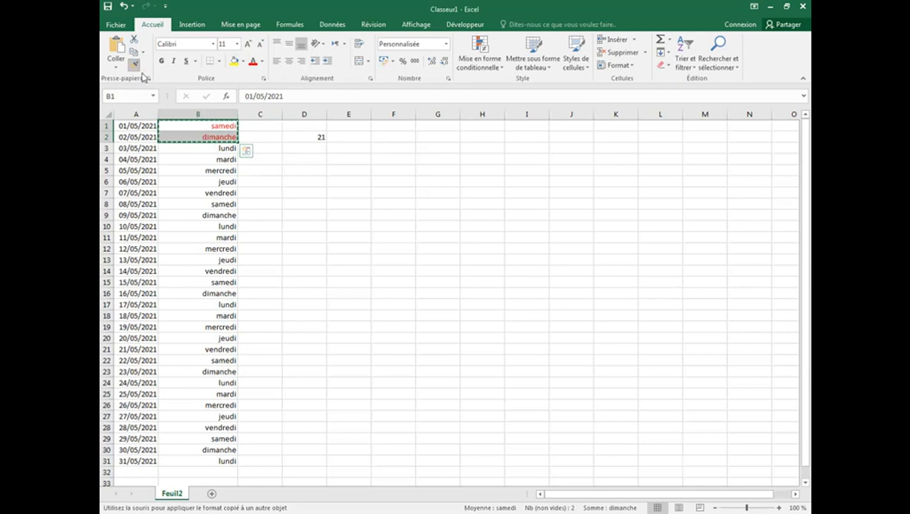
pyautogui.click(134, 65)
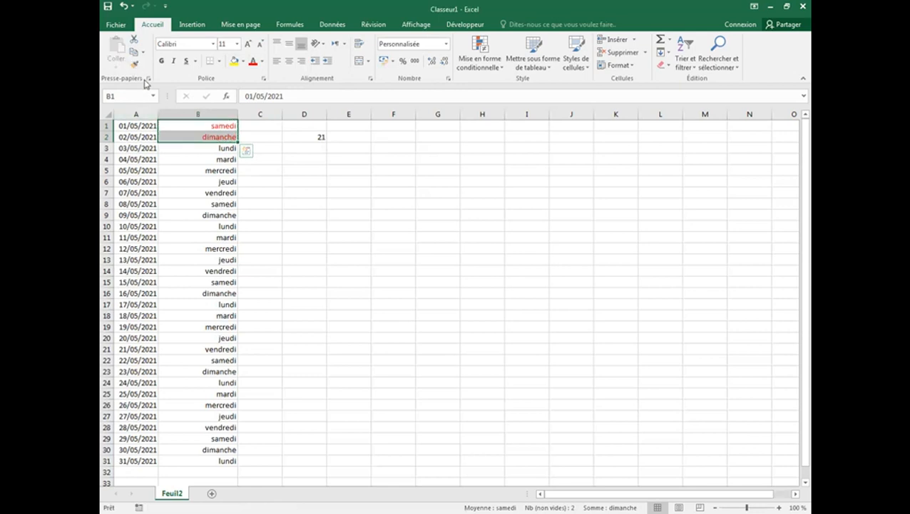
pyautogui.click(134, 65)
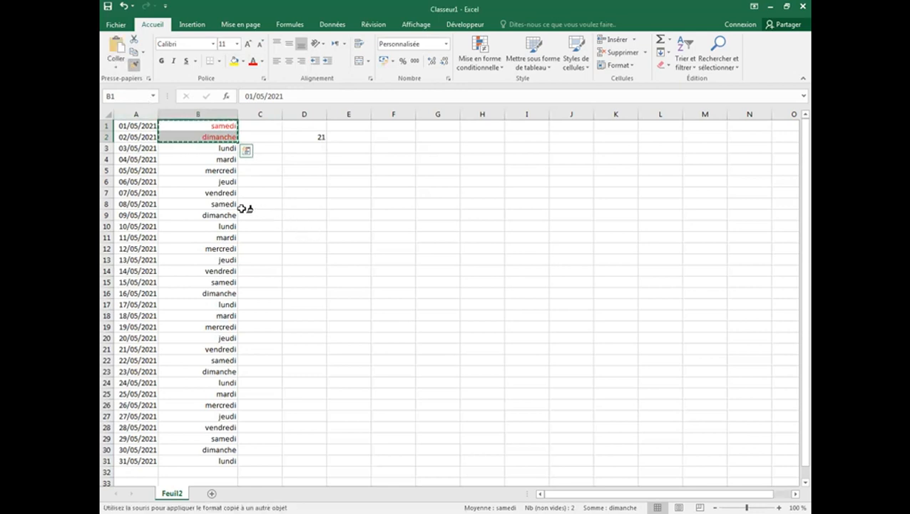
pyautogui.moveTo(226, 203); pyautogui.dragTo(226, 216)
pyautogui.moveTo(228, 282); pyautogui.dragTo(230, 293)
pyautogui.moveTo(230, 362); pyautogui.dragTo(232, 372)
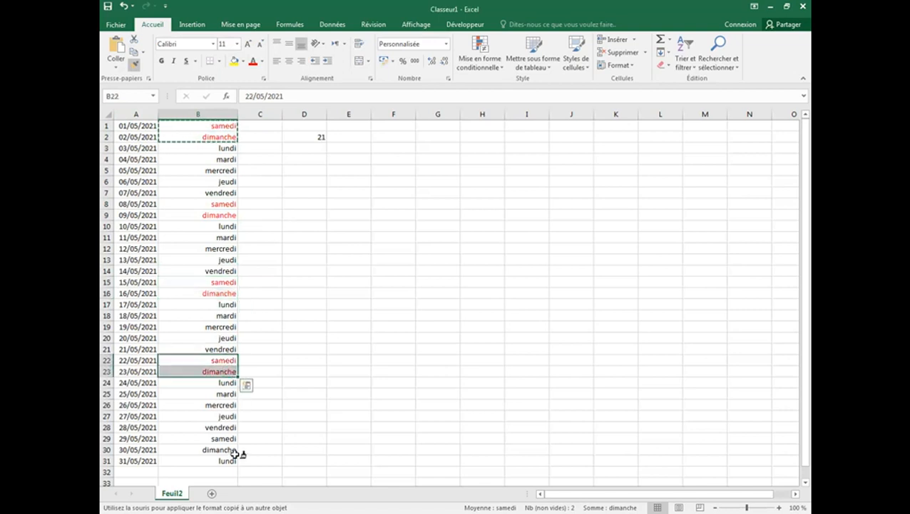
pyautogui.moveTo(230, 438); pyautogui.dragTo(227, 453)
pyautogui.click(132, 66)
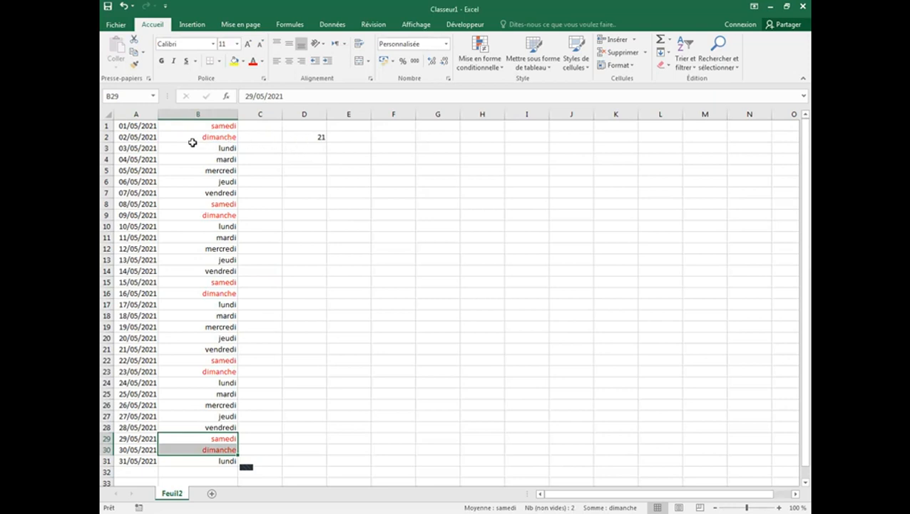
# - Change the week-end argument of the working-days formula in D2 to 11 (Dimanche uniquement)
pyautogui.click(319, 138)
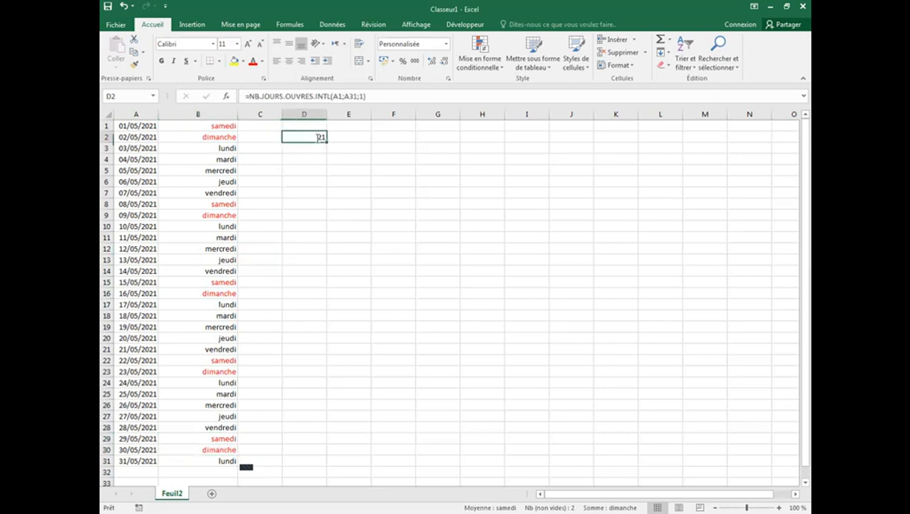
pyautogui.press('F2')
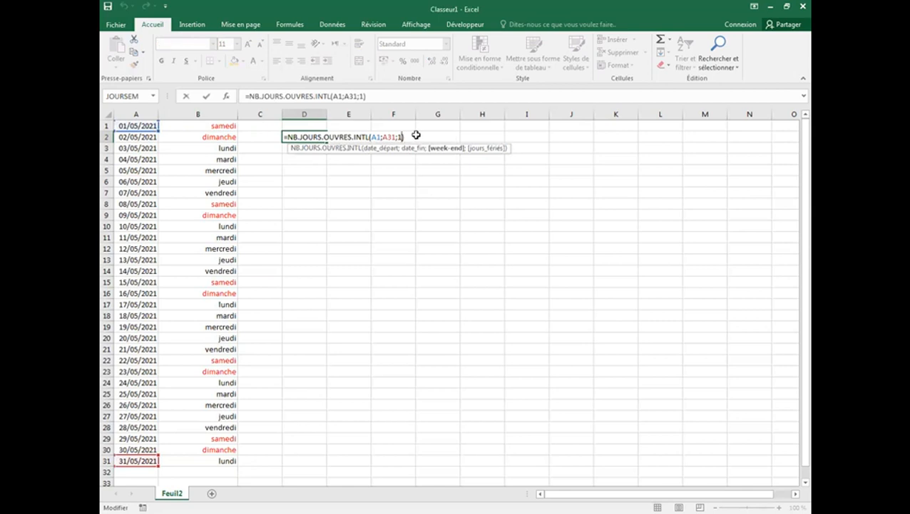
pyautogui.press('BackSpace')
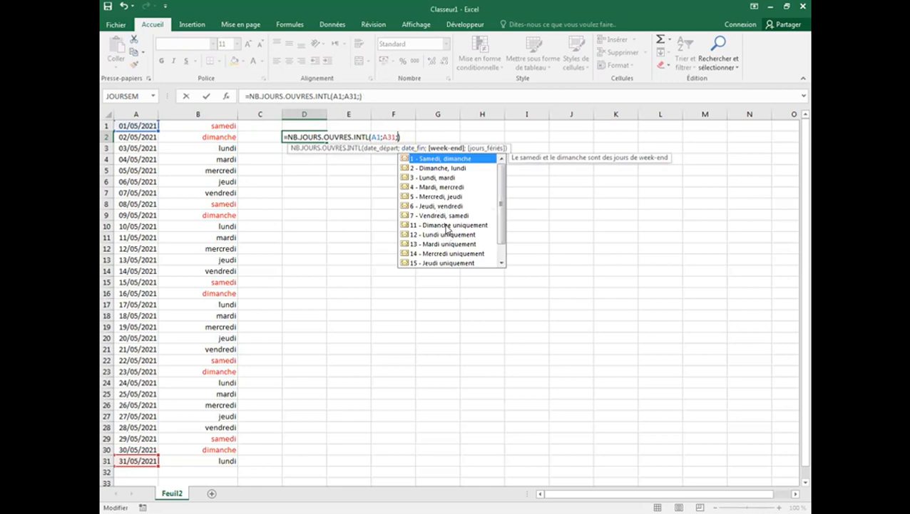
pyautogui.click(437, 225)
pyautogui.doubleClick(437, 226)
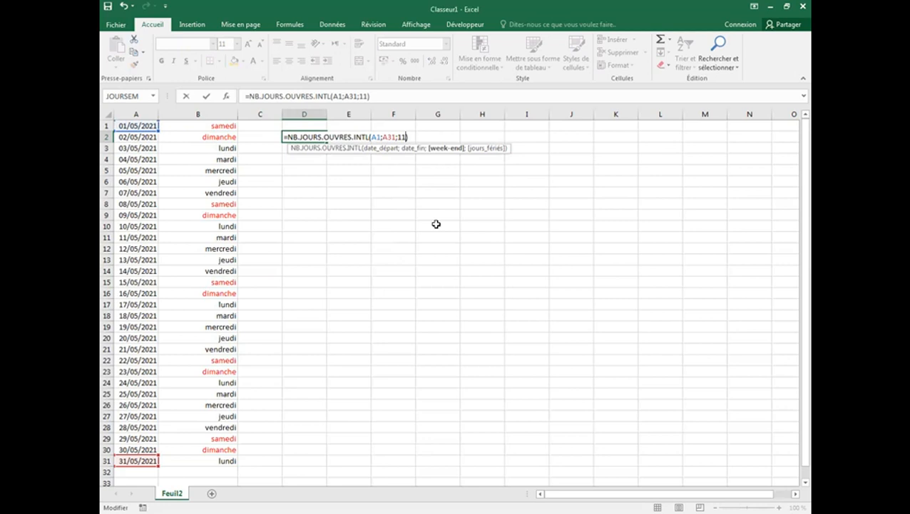
pyautogui.press('Return')
pyautogui.press('Up')
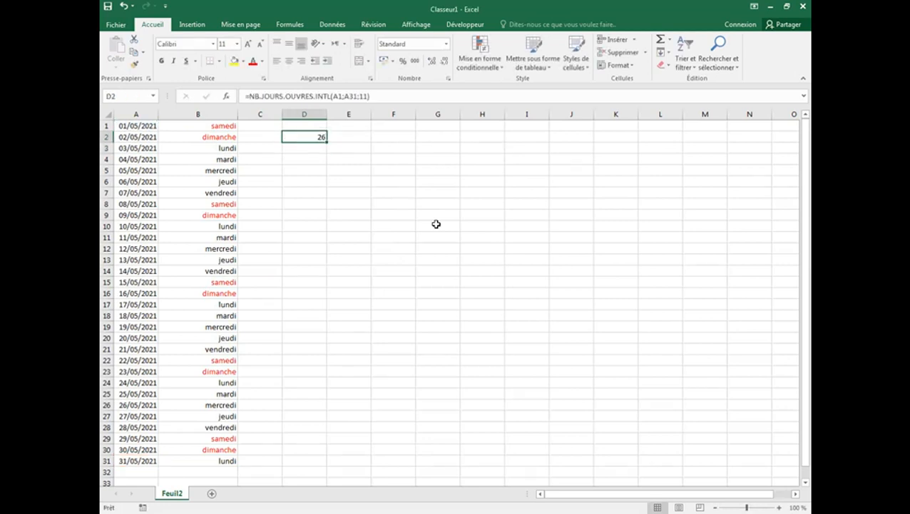
# - Go through the Sundays in column B and check the period's end date in A31 and start date in A1
pyautogui.click(190, 136)
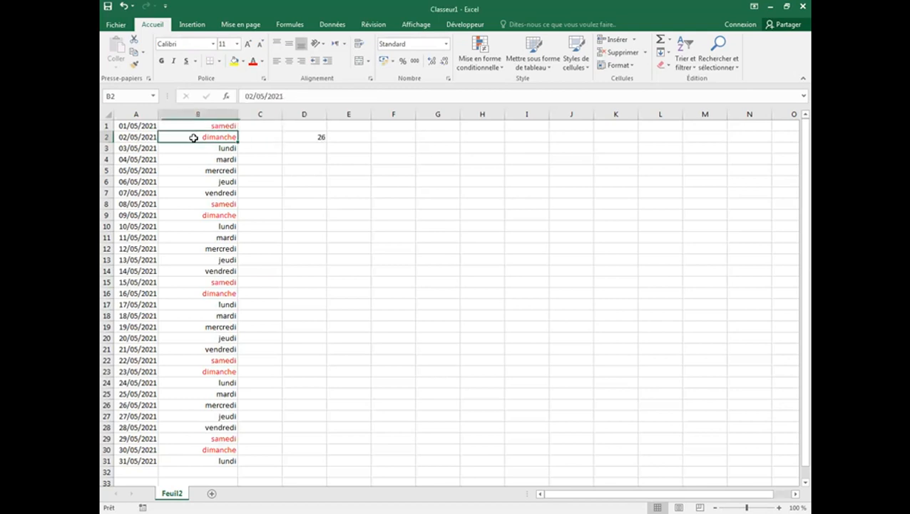
pyautogui.click(191, 216)
pyautogui.click(209, 293)
pyautogui.click(209, 372)
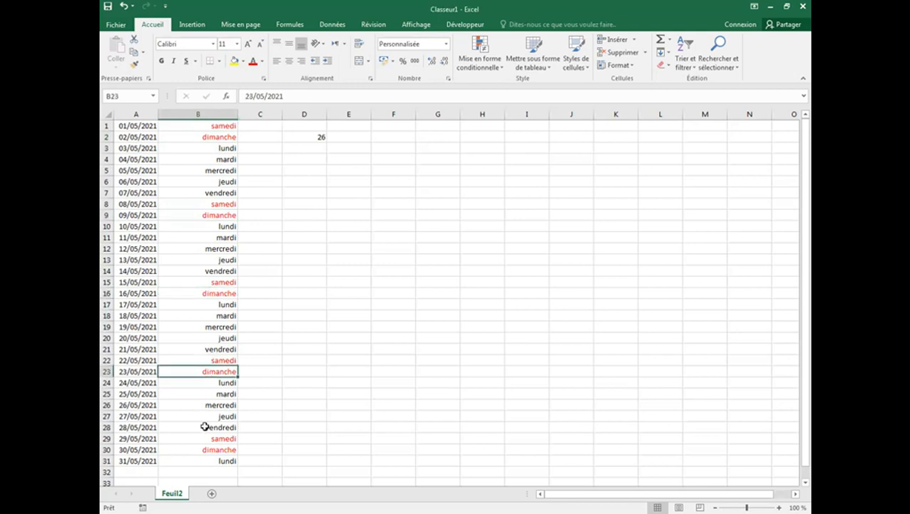
pyautogui.click(198, 450)
pyautogui.click(133, 460)
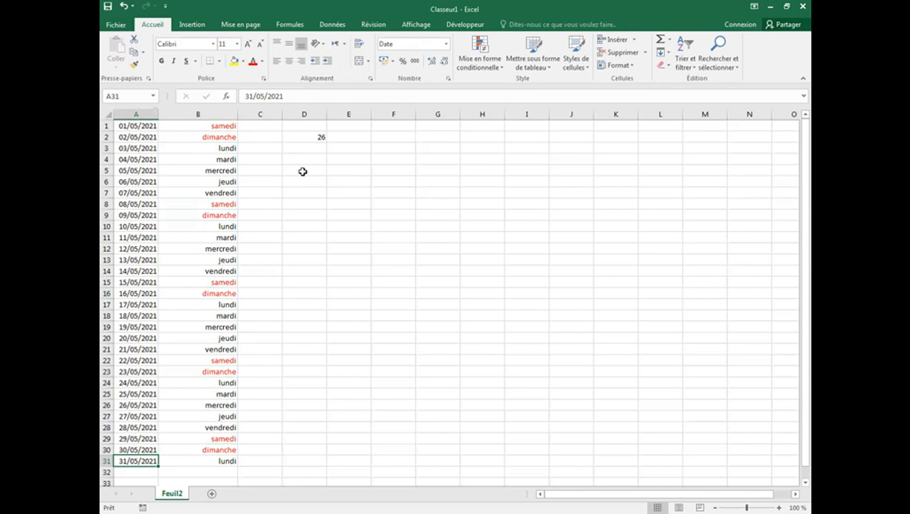
pyautogui.click(134, 126)
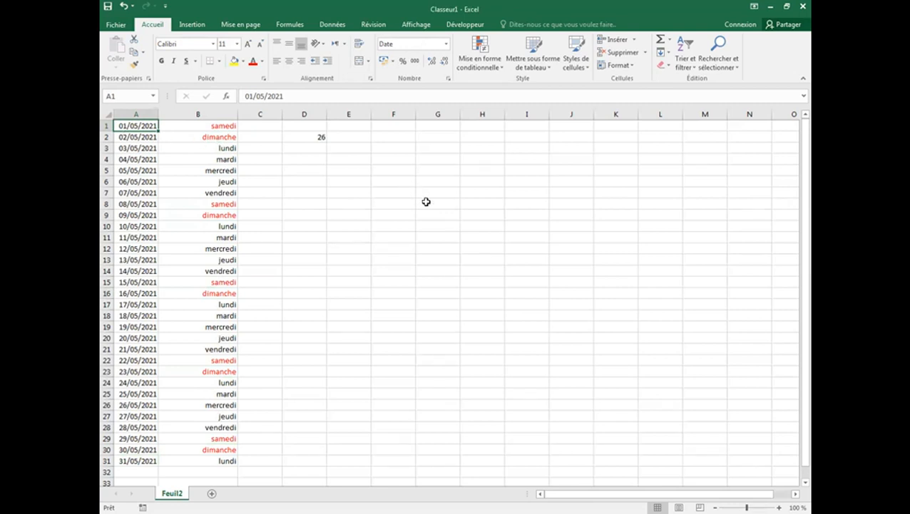
# - Enter the heading "jours fériés" in I1 and the public holiday date 01/05/2021 in I2
pyautogui.press('Right')
pyautogui.press('Right')
pyautogui.press('Right')
pyautogui.press('Right')
pyautogui.press('Right')
pyautogui.press('Right')
pyautogui.press('Right')
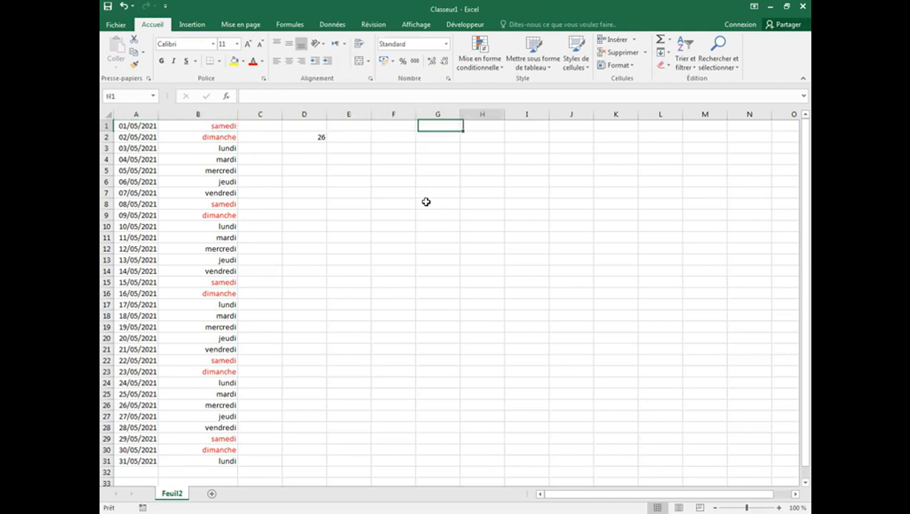
pyautogui.press('Right')
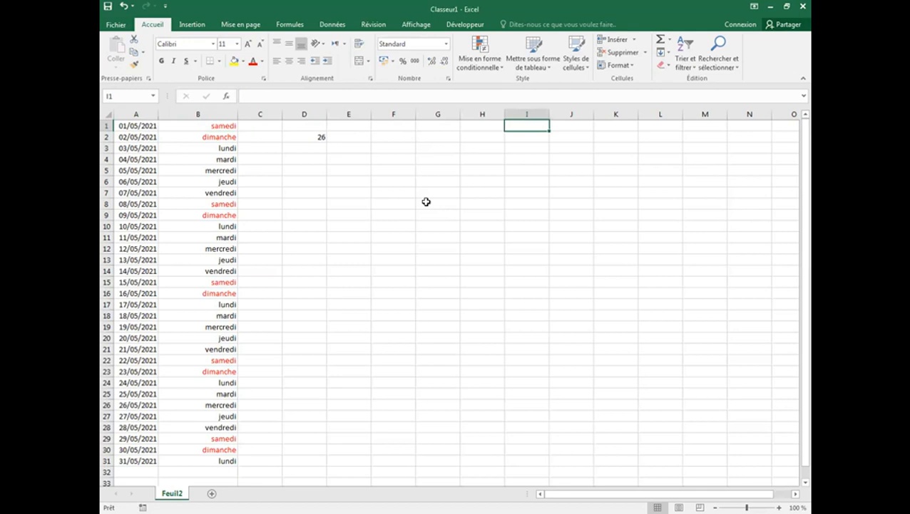
pyautogui.write('jours')
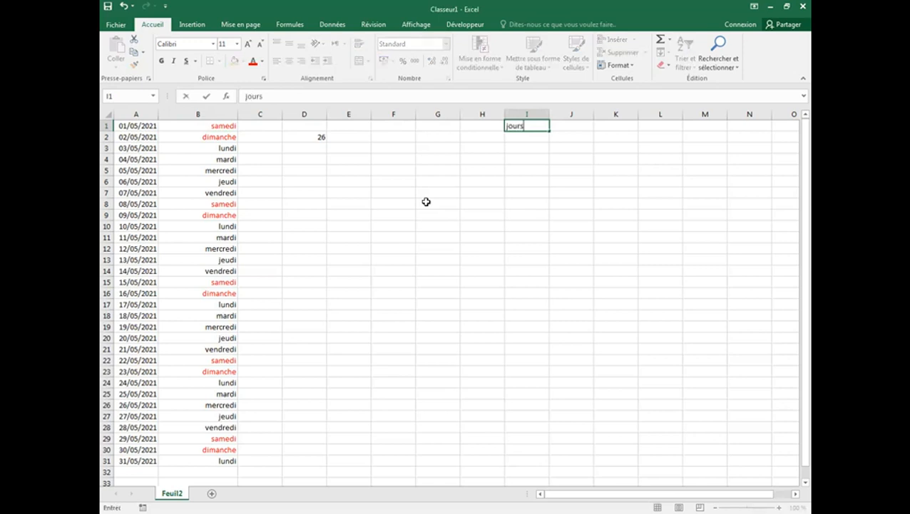
pyautogui.write(' fériés')
pyautogui.press('Return')
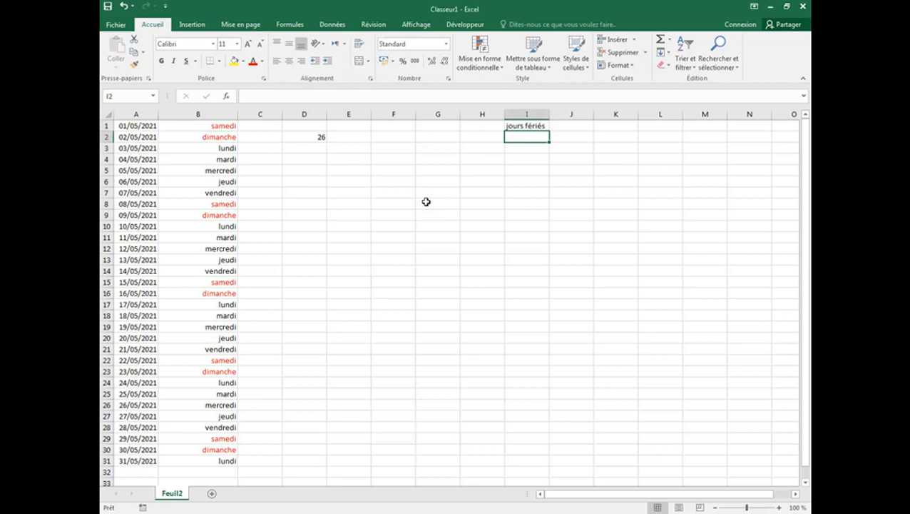
pyautogui.write('01/05/2021')
pyautogui.press('Return')
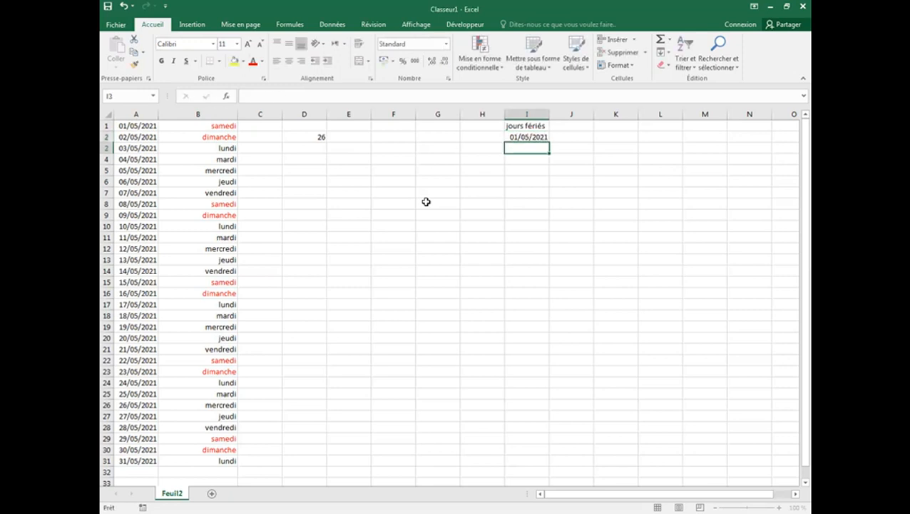
# - Add the range I2:I12 as the jours_fériés argument of the working-days formula in D2
pyautogui.doubleClick(297, 136)
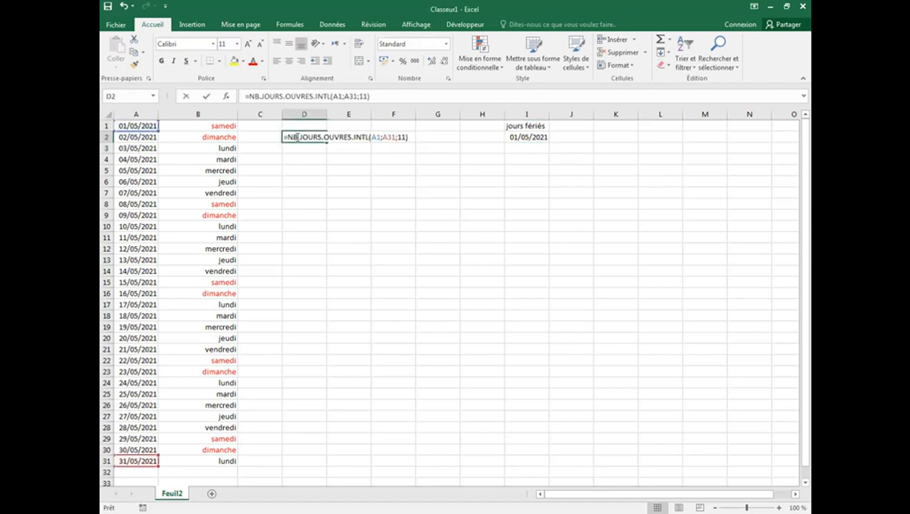
pyautogui.click(405, 136)
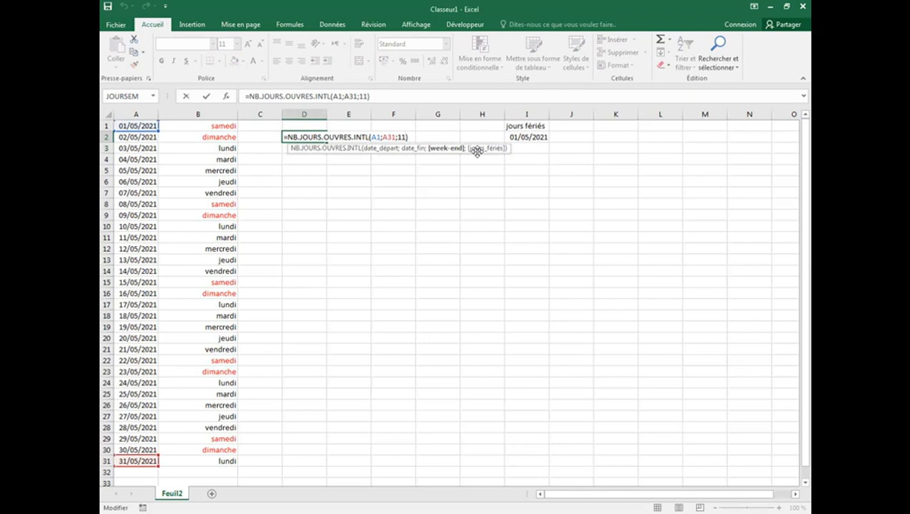
pyautogui.write(';')
pyautogui.click(535, 137)
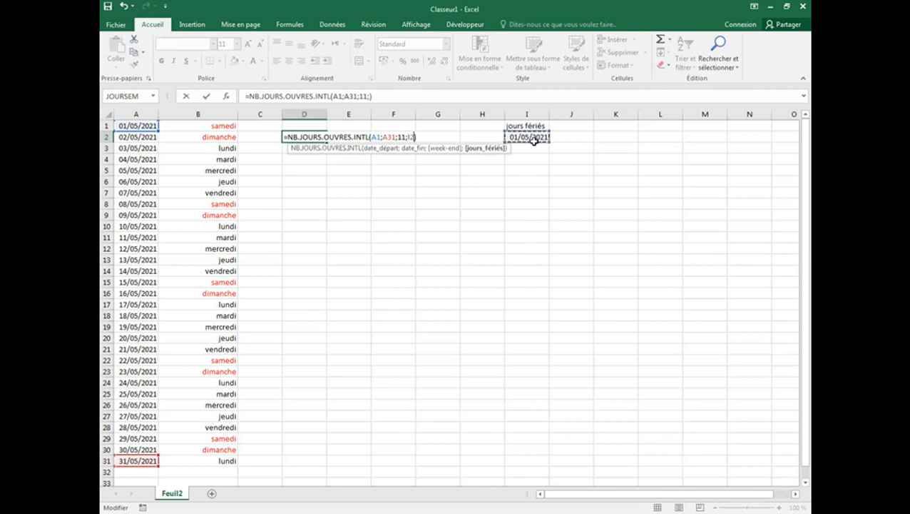
pyautogui.keyDown('shift'); pyautogui.click(535, 246); pyautogui.keyUp('shift')
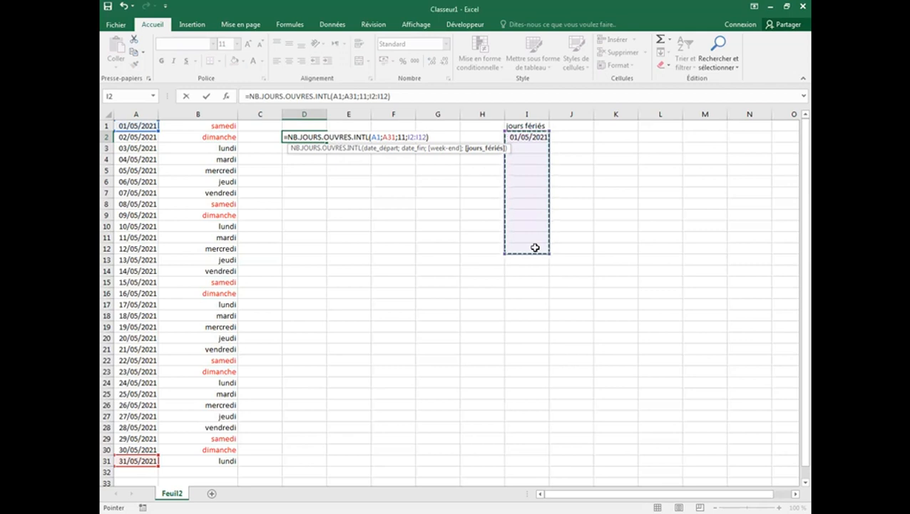
pyautogui.press('Return')
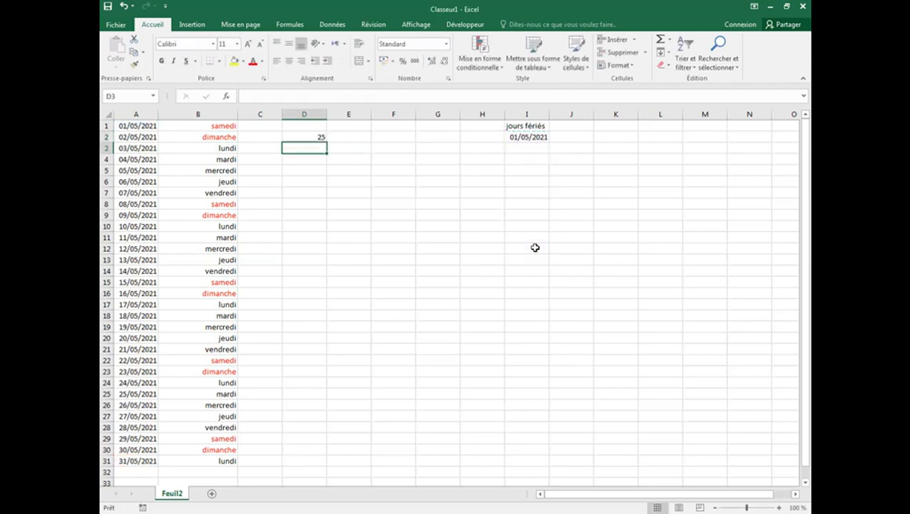
pyautogui.press('Up')
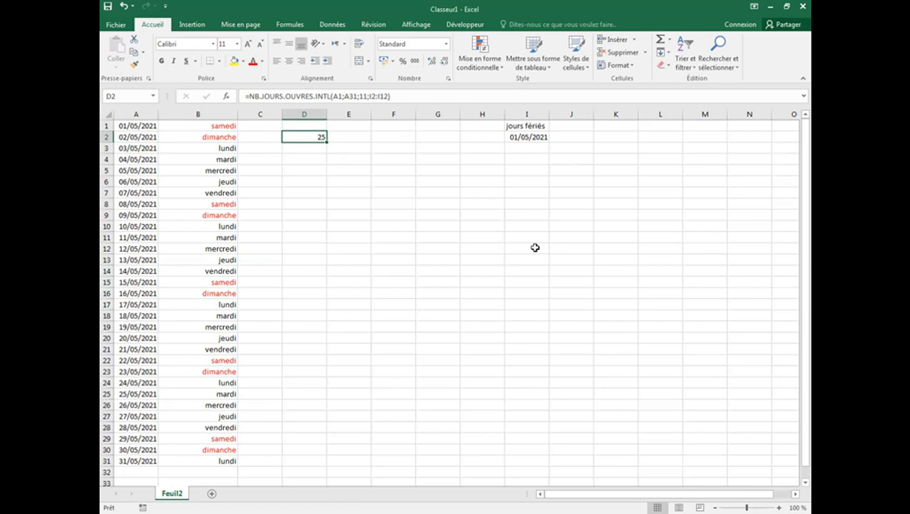
# - Widen columns H and E to make more room between the result and the public holiday list
pyautogui.click(525, 137)
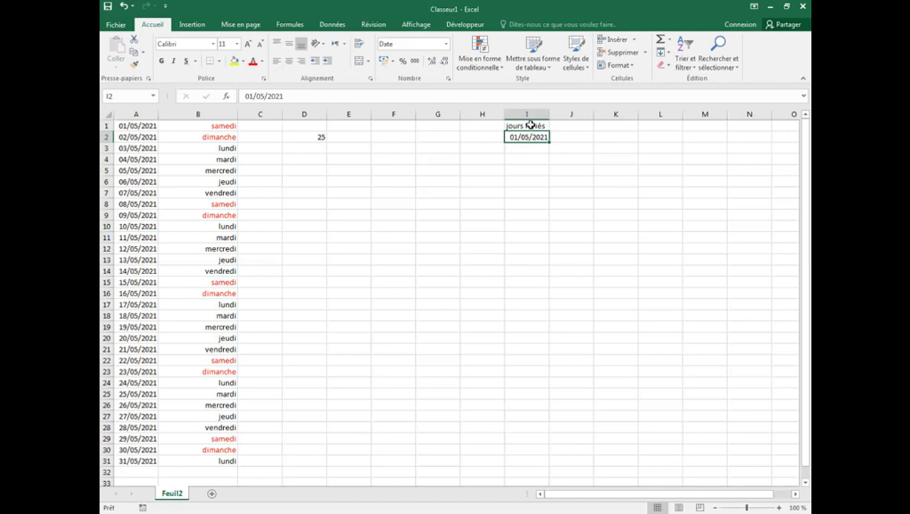
pyautogui.moveTo(505, 114); pyautogui.dragTo(558, 114)
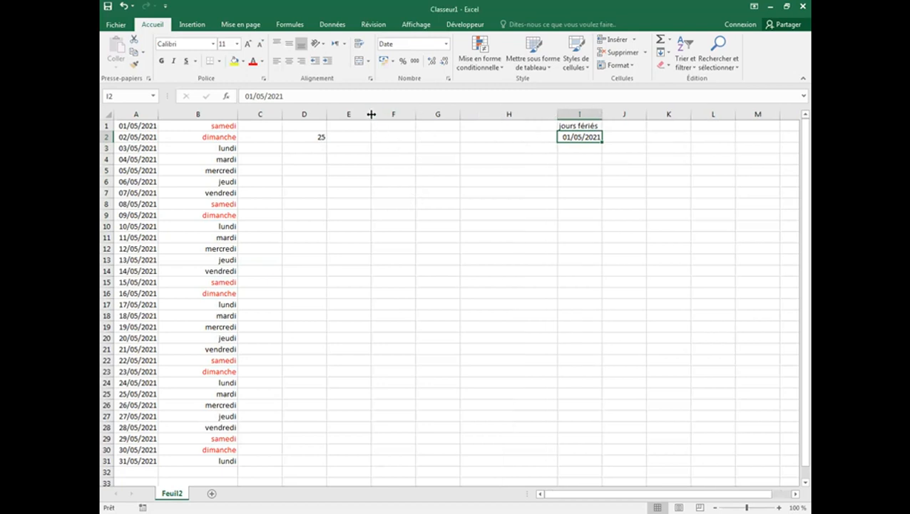
pyautogui.moveTo(436, 113); pyautogui.dragTo(436, 114)
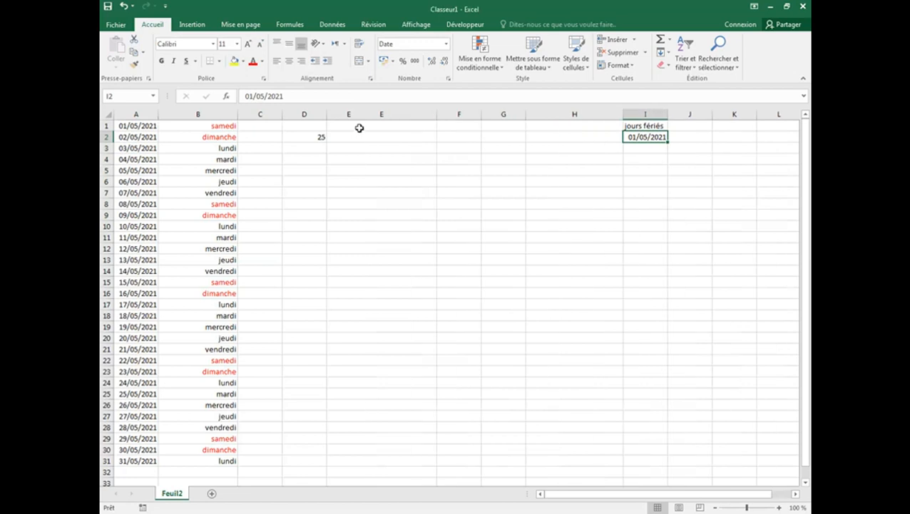
# - Enter the headings date-début in E1, date-fin in F1 and nombre-jours in G1
pyautogui.click(362, 125)
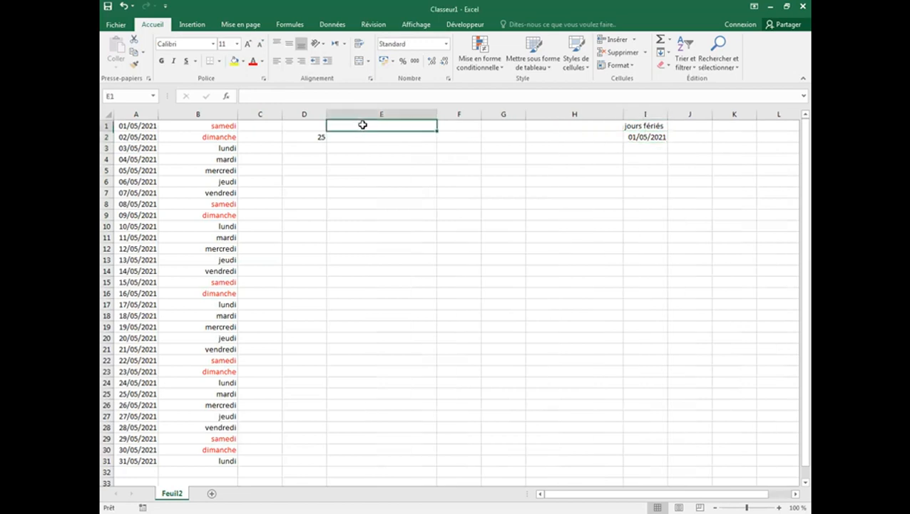
pyautogui.write('da')
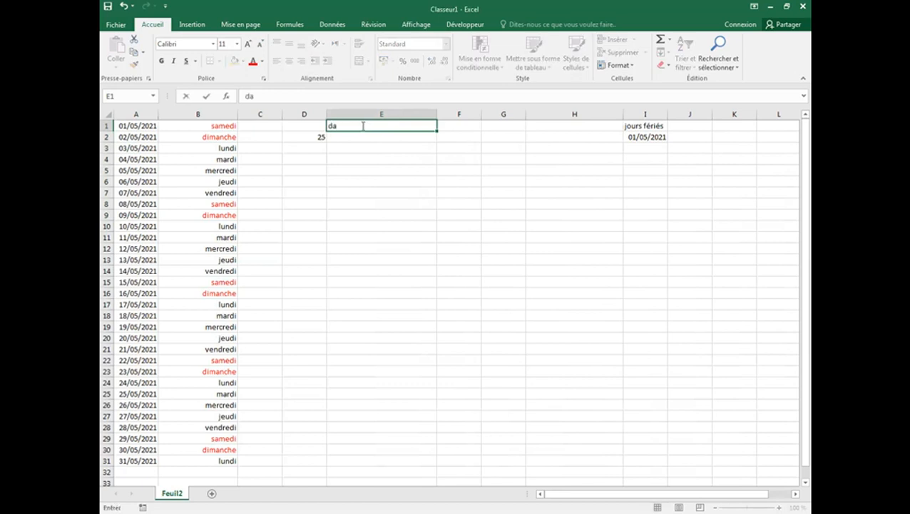
pyautogui.write('te-début')
pyautogui.press('Tab')
pyautogui.write('d')
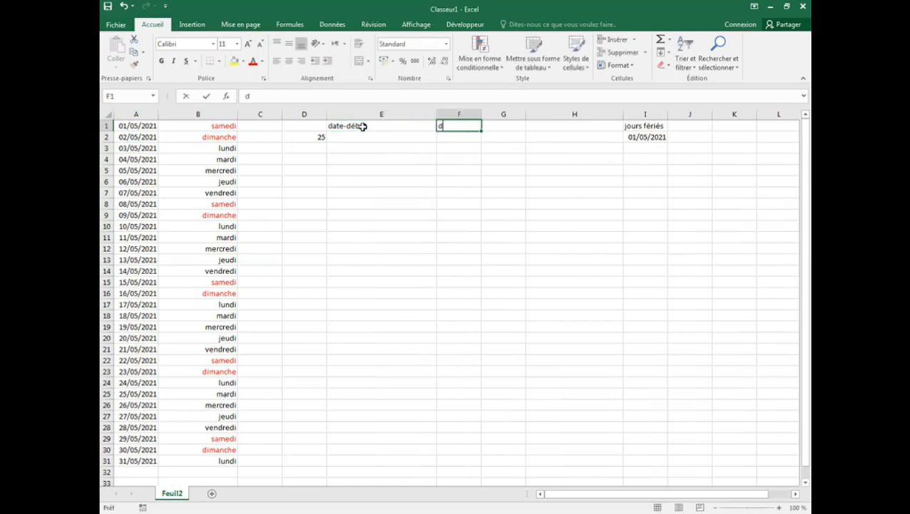
pyautogui.write('ate-fin')
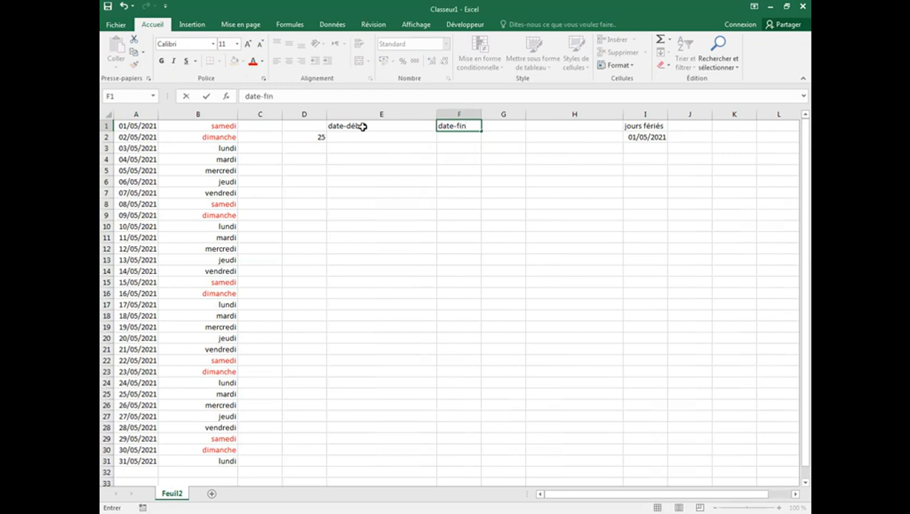
pyautogui.press('Tab')
pyautogui.write('nombre-jours')
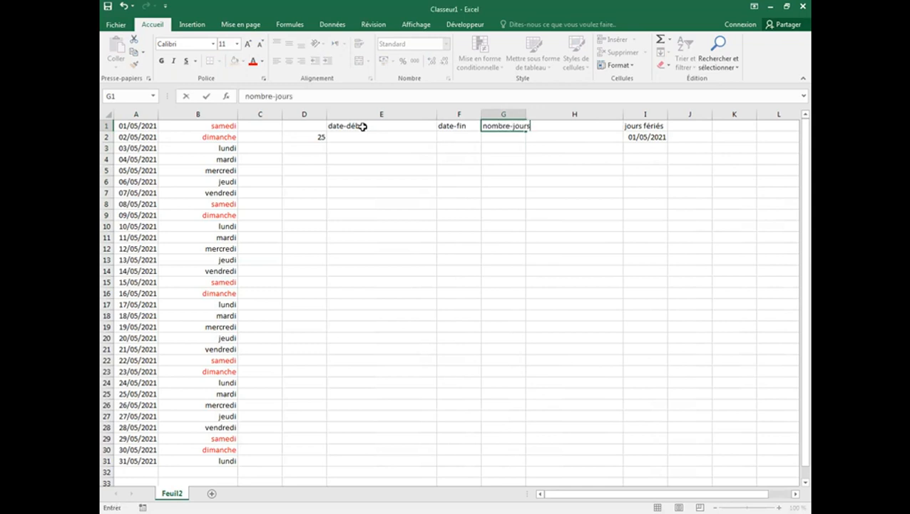
pyautogui.press('Return')
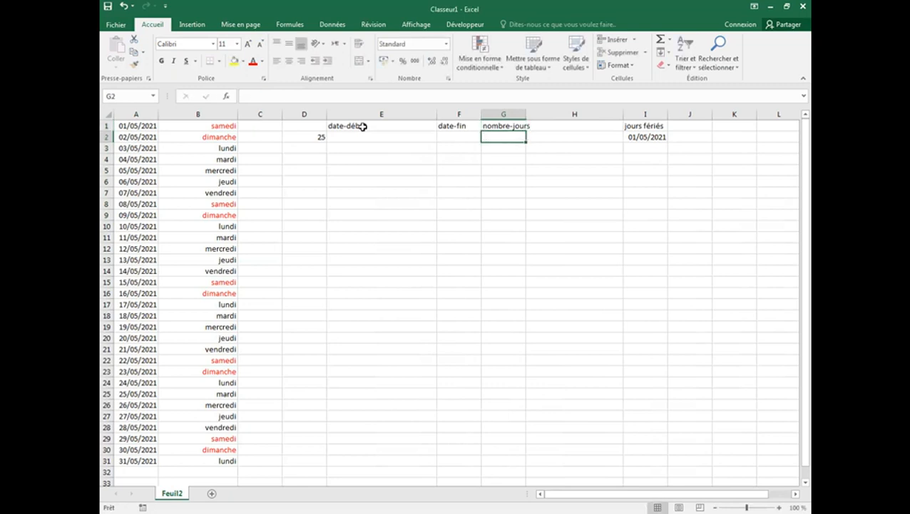
# - Start a NB.JOURS.OUVRES.INTL formula in G2 with E2 as the start date and F2 as the end date
pyautogui.write('=')
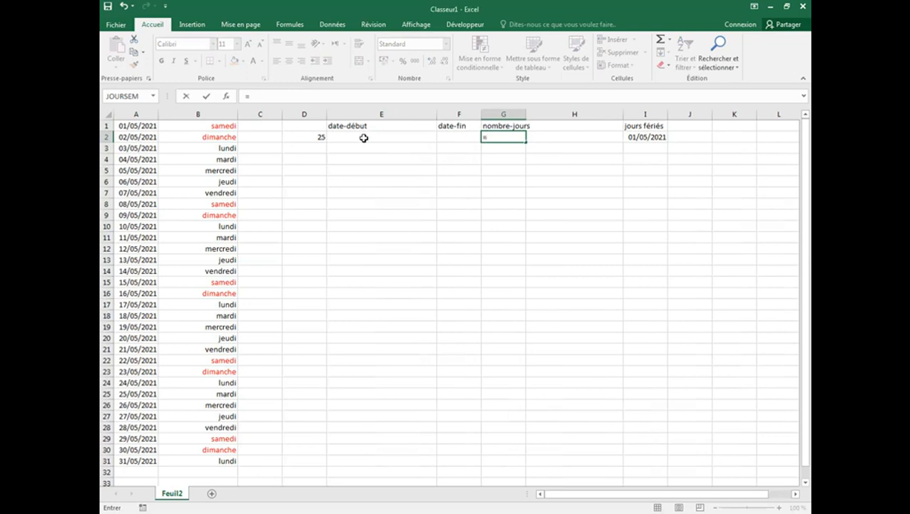
pyautogui.write('nb')
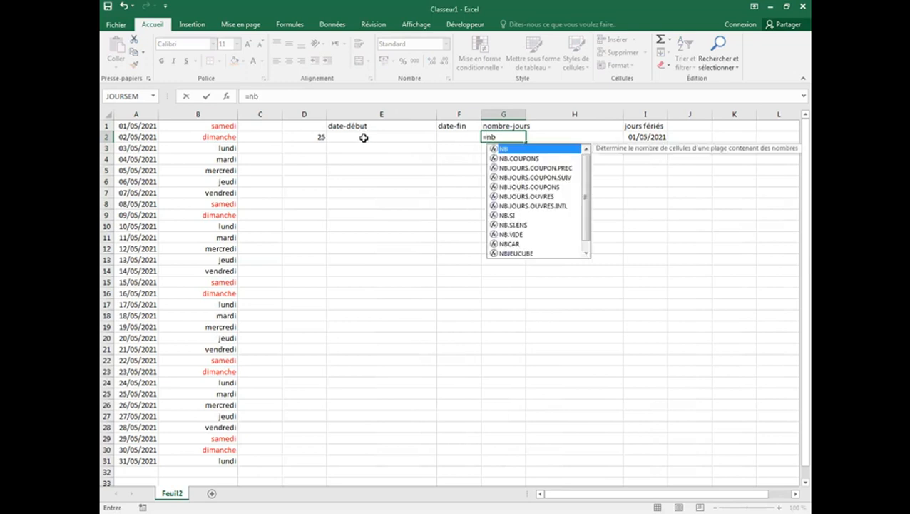
pyautogui.click(549, 206)
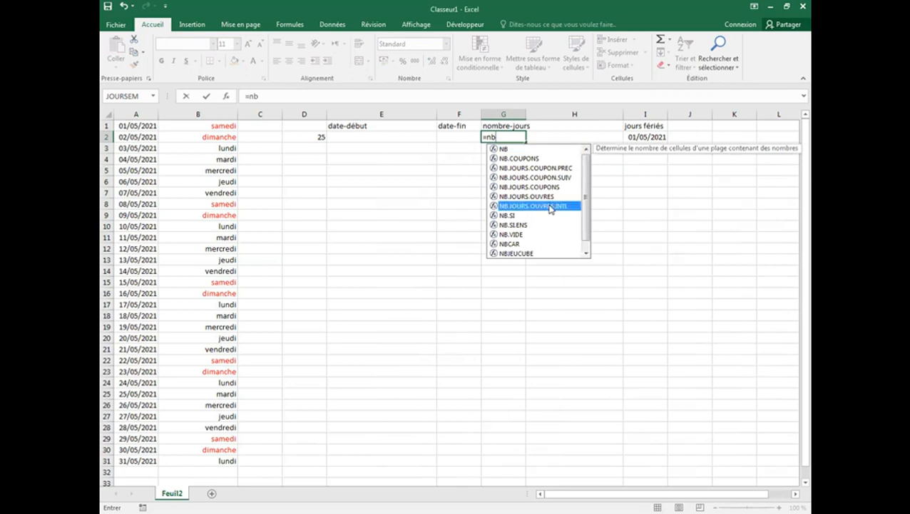
pyautogui.doubleClick(549, 205)
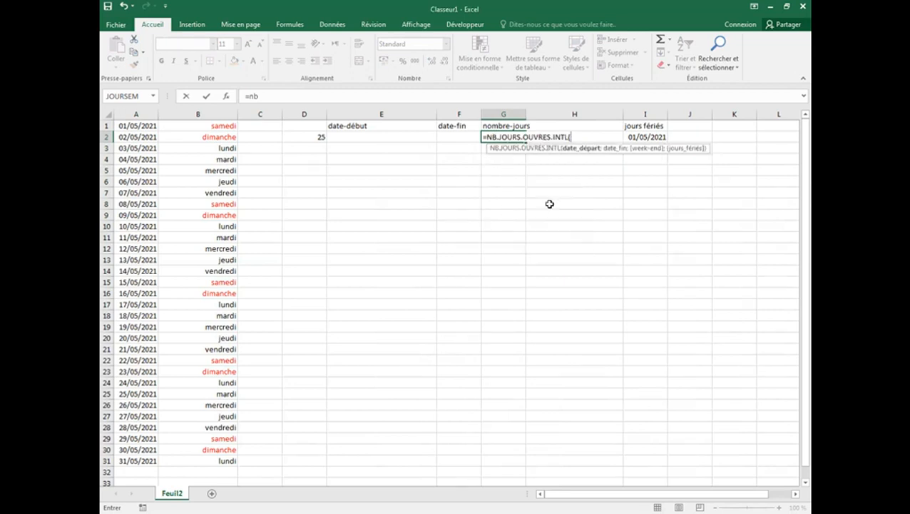
pyautogui.click(380, 135)
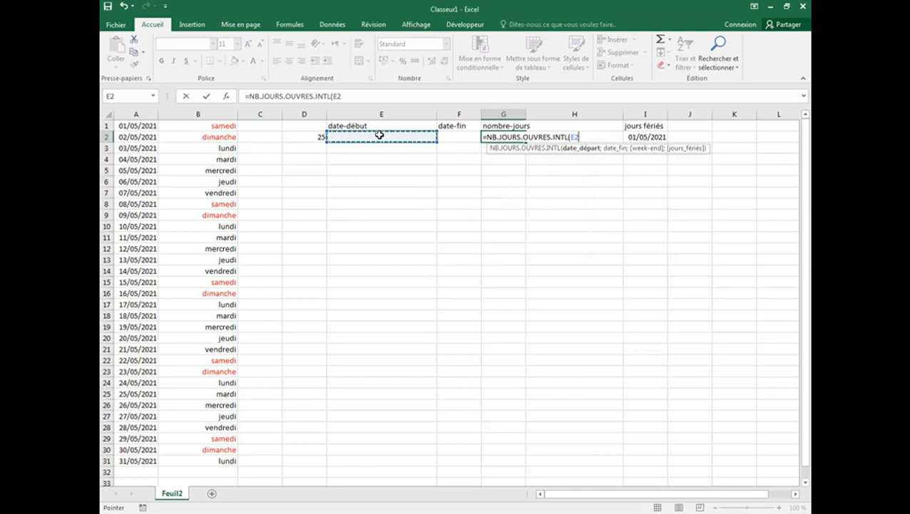
pyautogui.write(';')
pyautogui.click(456, 137)
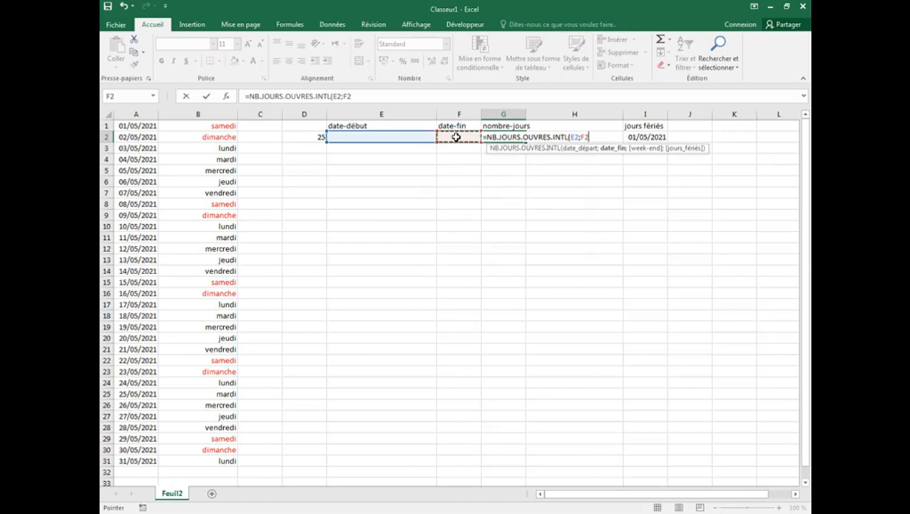
pyautogui.write(';')
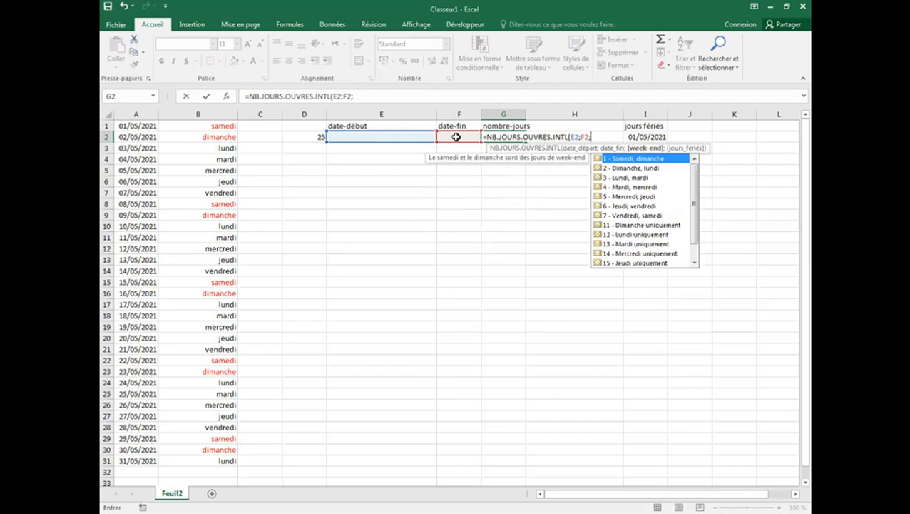
# - Complete the G2 formula with weekend code 11 (Sunday only) and the public holiday range I2:I13
pyautogui.write('11;')
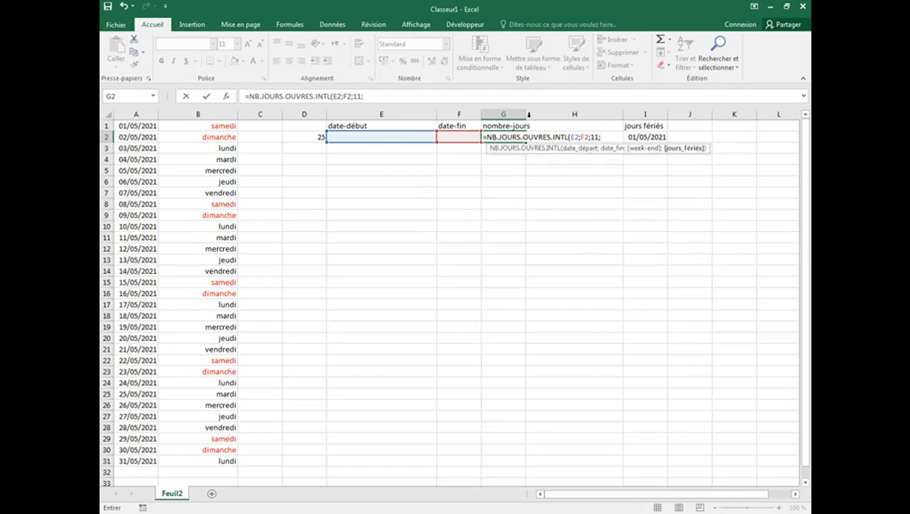
pyautogui.click(647, 137)
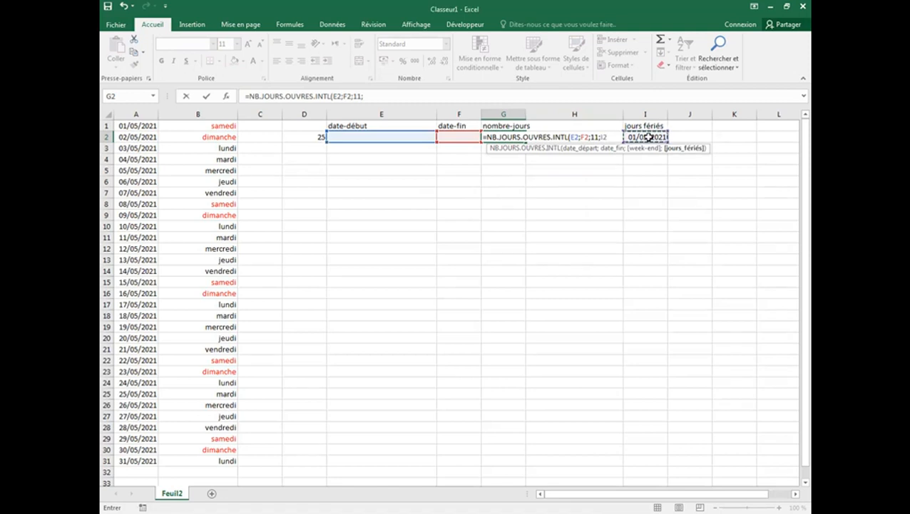
pyautogui.keyDown('shift'); pyautogui.click(652, 256); pyautogui.keyUp('shift')
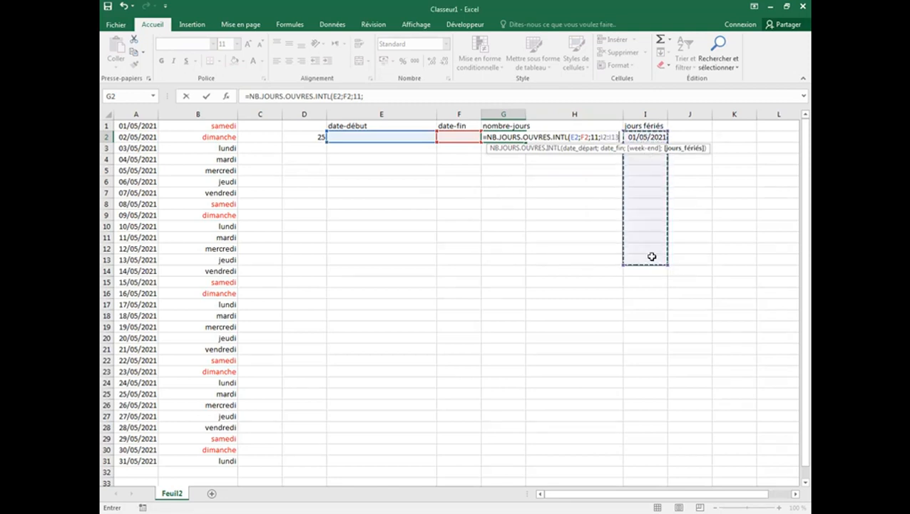
pyautogui.write(')')
pyautogui.press('Return')
# - Enter 01/05/2021 as the date-début in E2 and 08/05/2021 as the date-fin in F2
pyautogui.press('Up')
pyautogui.press('Up')
pyautogui.press('Down')
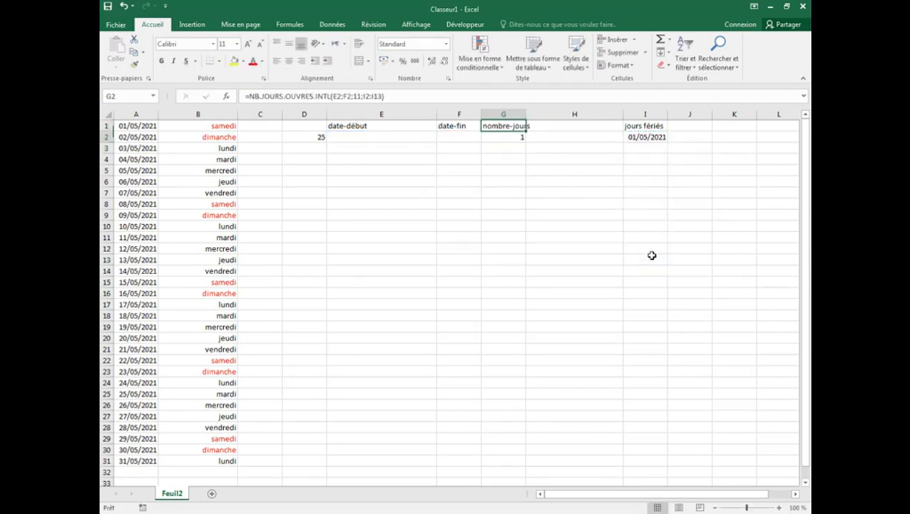
pyautogui.press('Left')
pyautogui.press('Left')
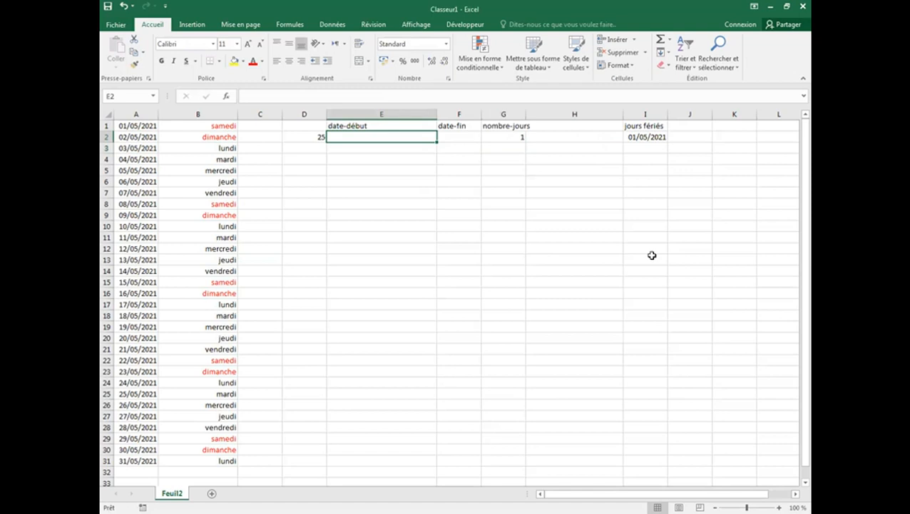
pyautogui.write('01/05')
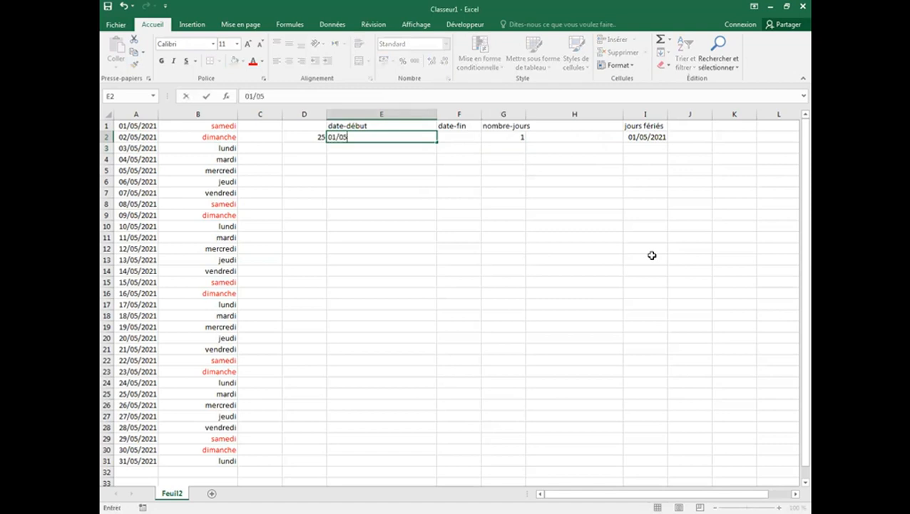
pyautogui.write('/2021')
pyautogui.press('Tab')
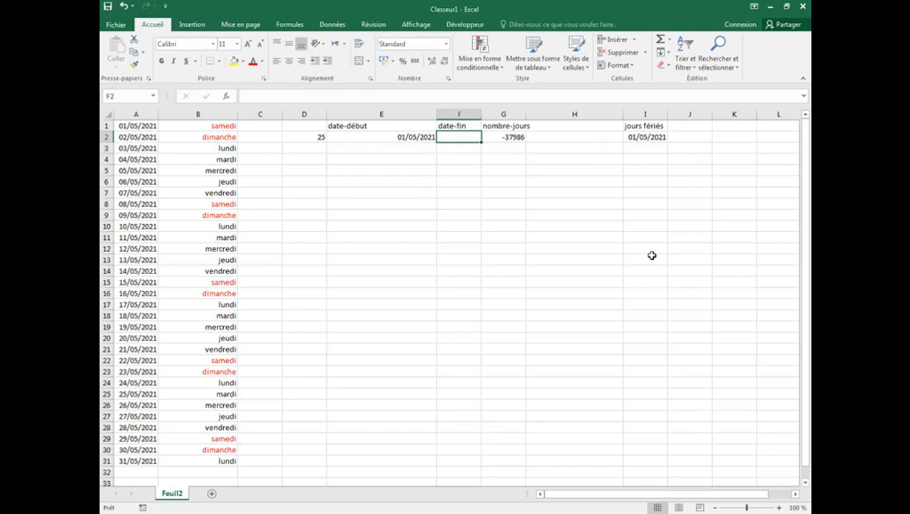
pyautogui.write('08')
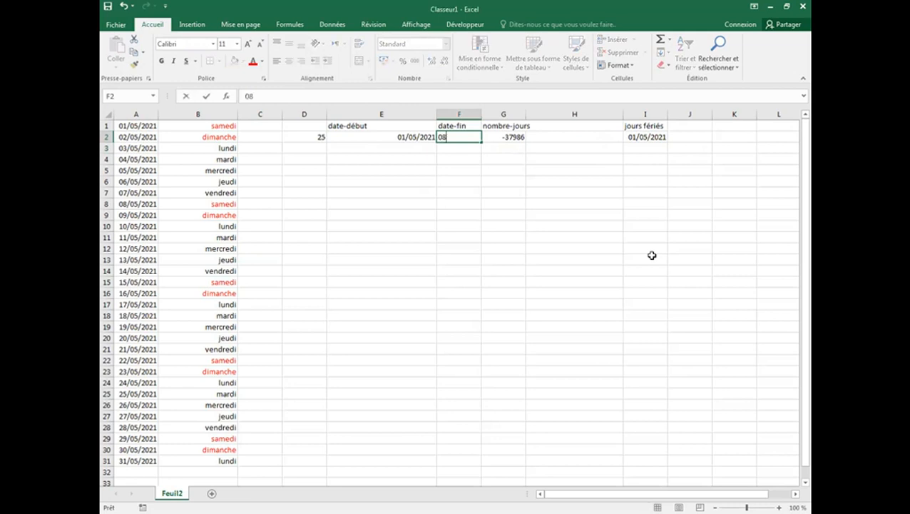
pyautogui.write('/05/2021')
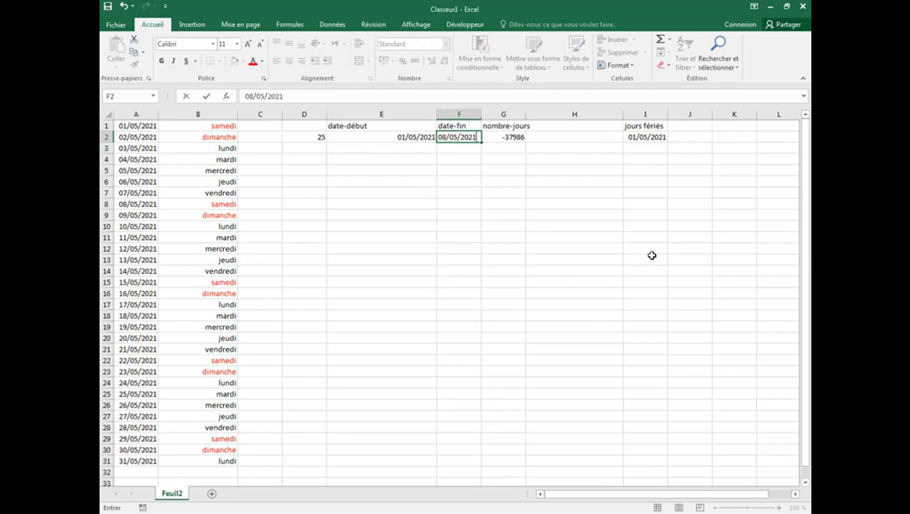
pyautogui.press('Return')
pyautogui.press('Up')
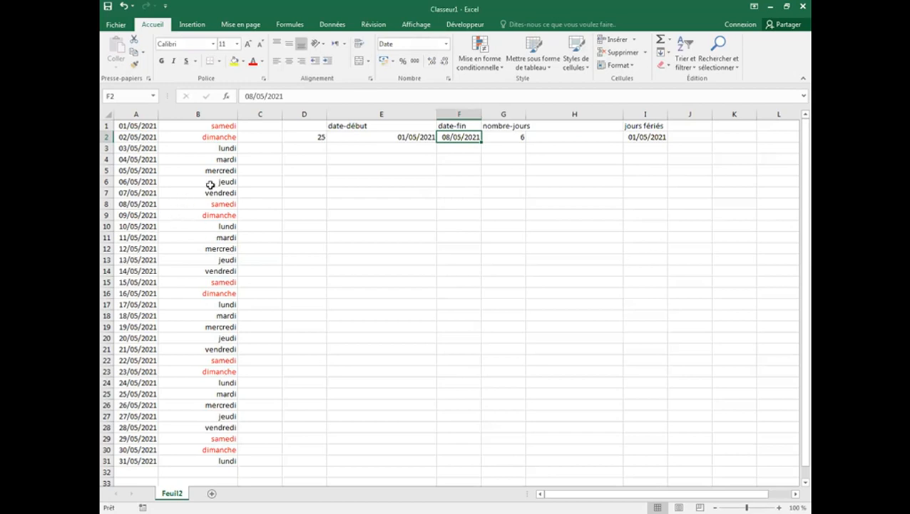
# - Select the weekdays in B1:B8 to check the working-day count for 01/05/2021 to 08/05/2021
pyautogui.click(217, 126)
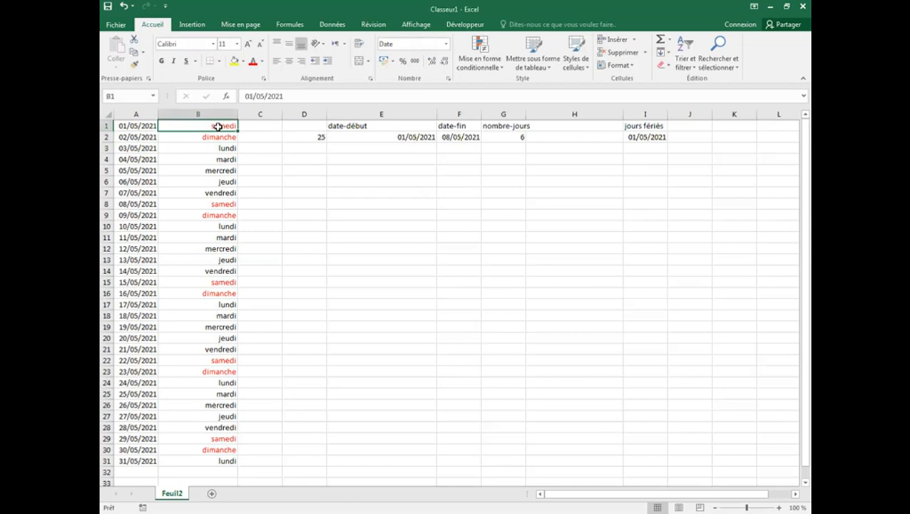
pyautogui.moveTo(218, 126); pyautogui.dragTo(218, 203)
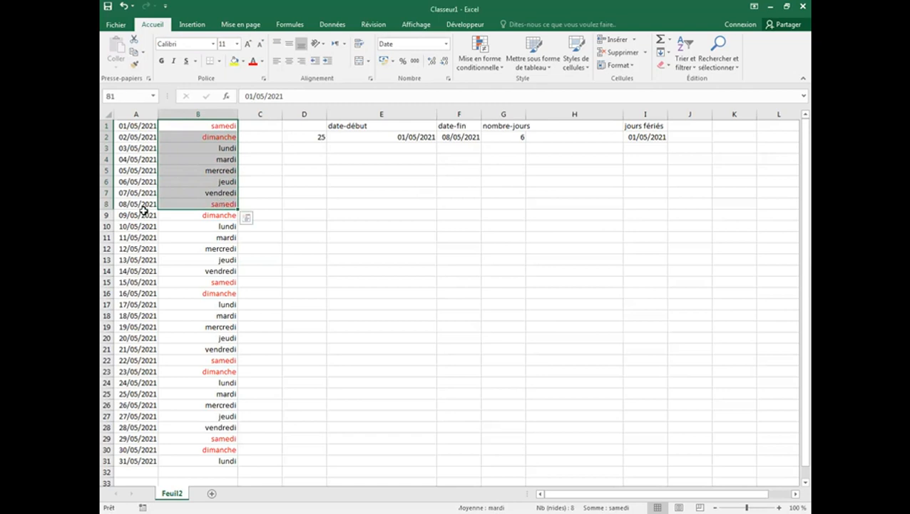